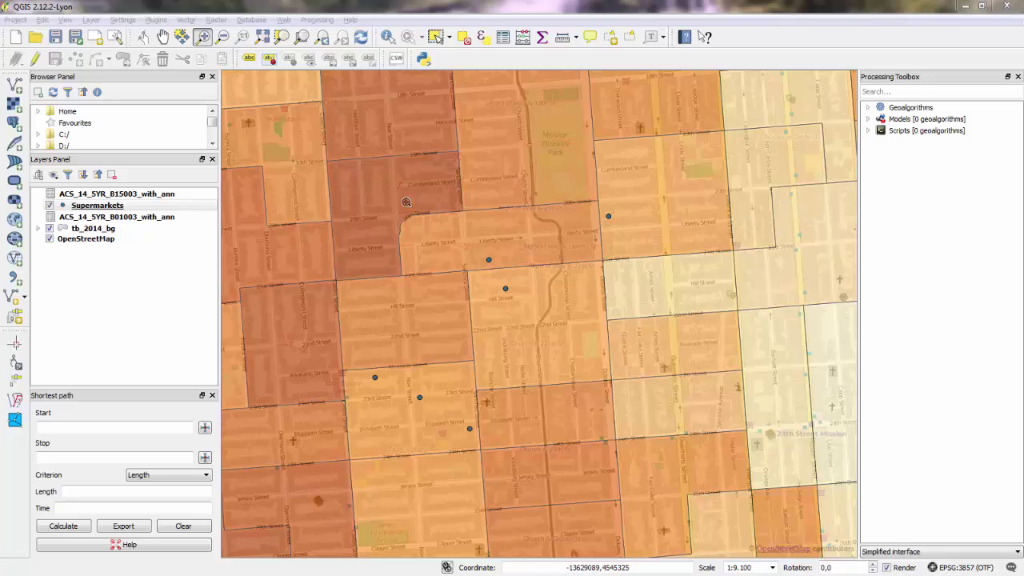
Glance at the finished map PDF, then return to the QGIS project.
click(966, 6)
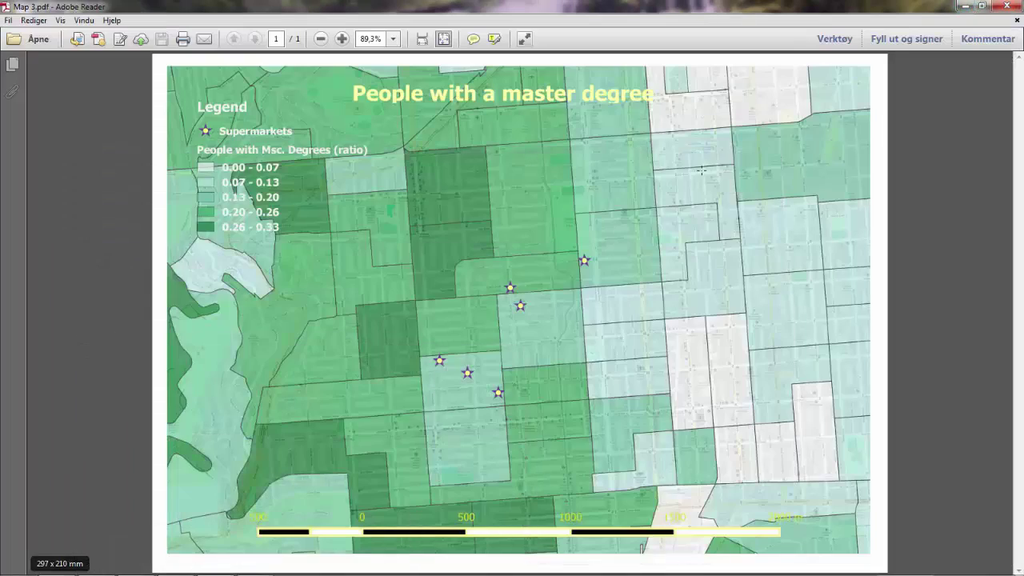
double_click(736, 6)
double_click(724, 9)
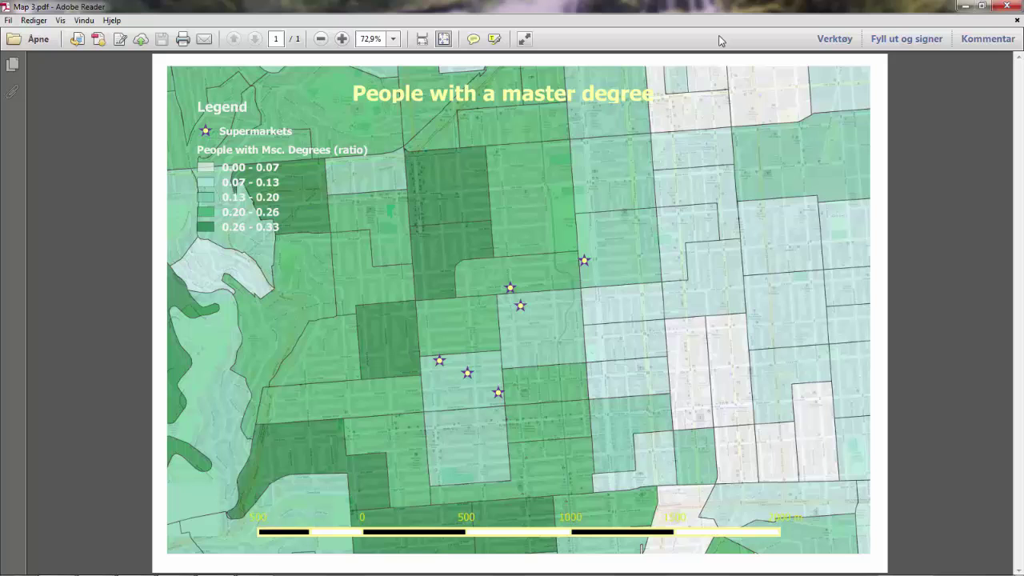
key(alt+Tab)
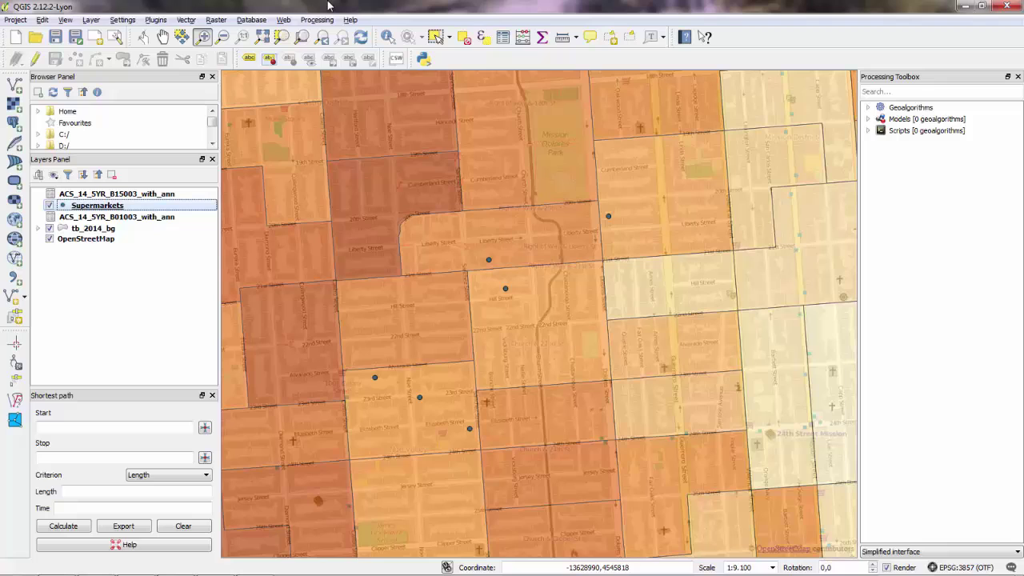
Add a new empty print composer titled 'Msc Degree' from the Composer Manager.
click(15, 20)
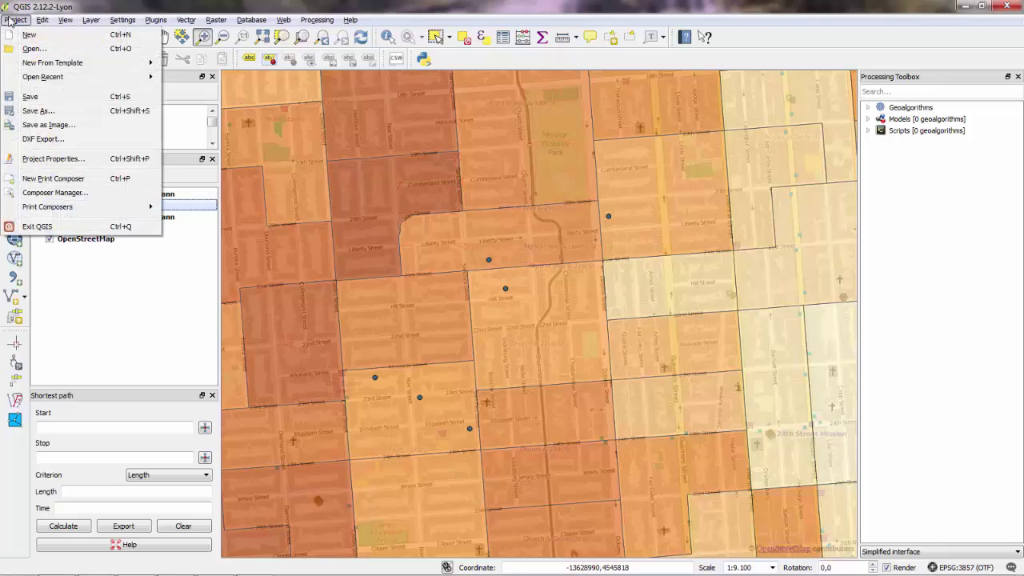
click(55, 193)
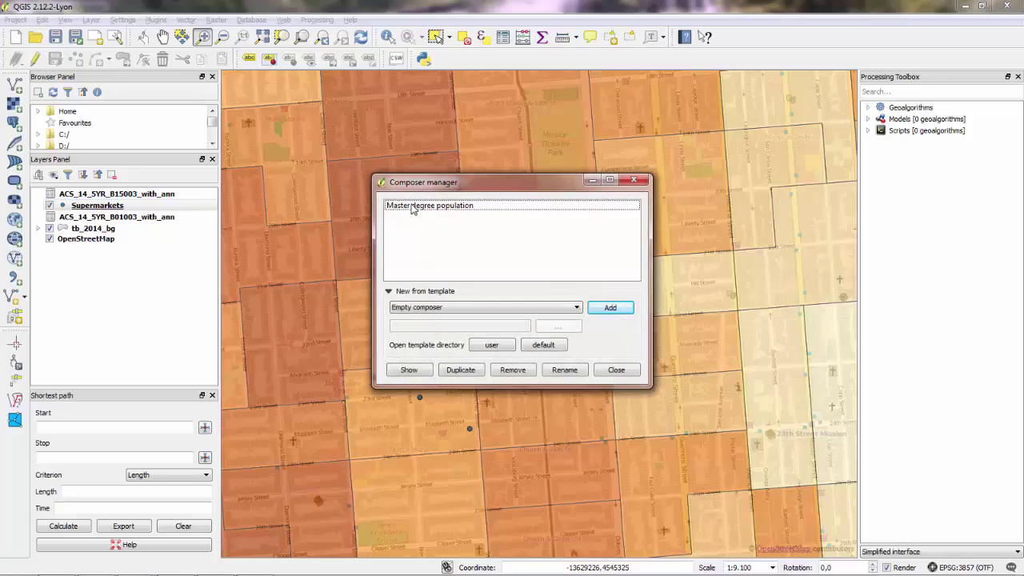
click(413, 207)
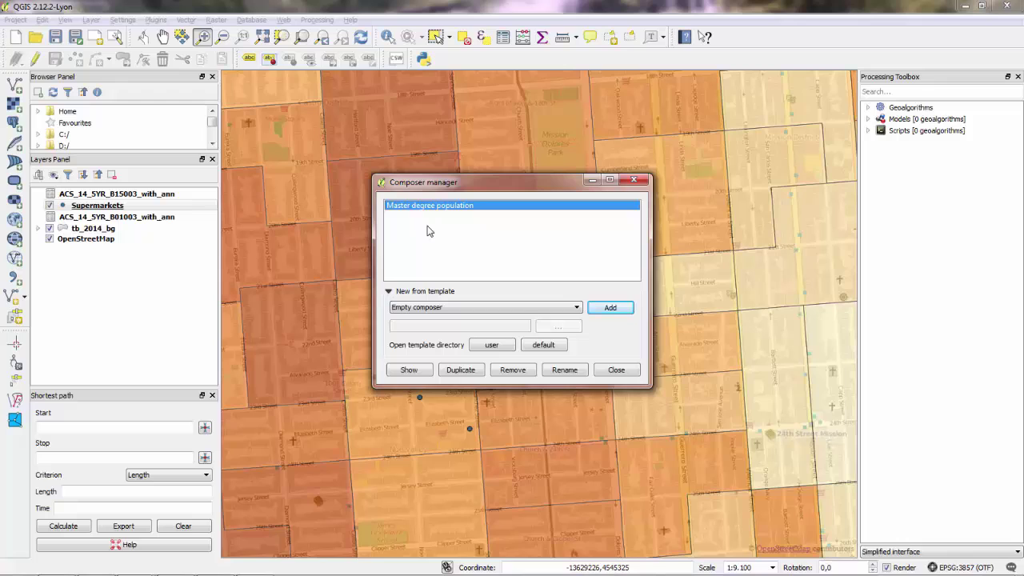
click(607, 311)
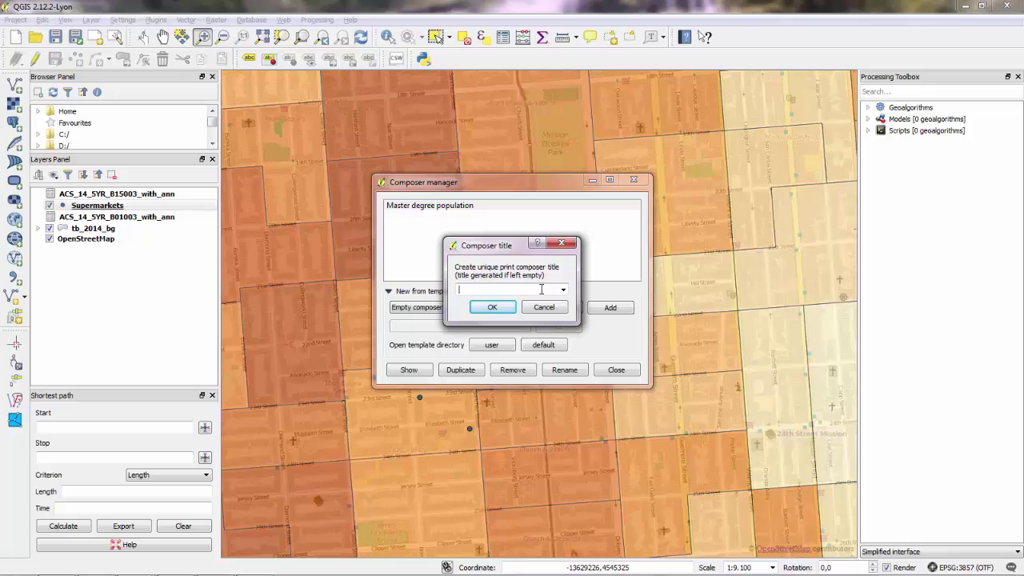
text(M)
key(BackSpace)
text(sc Degree)
click(485, 307)
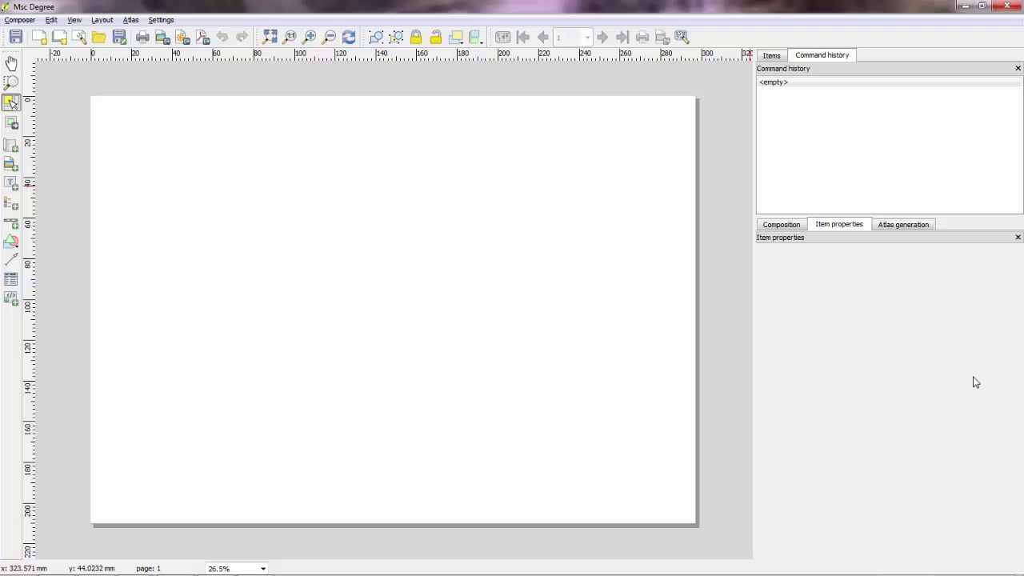
Confirm the page is A4 landscape in Composition, then return to Item properties and the Layout menu.
click(794, 227)
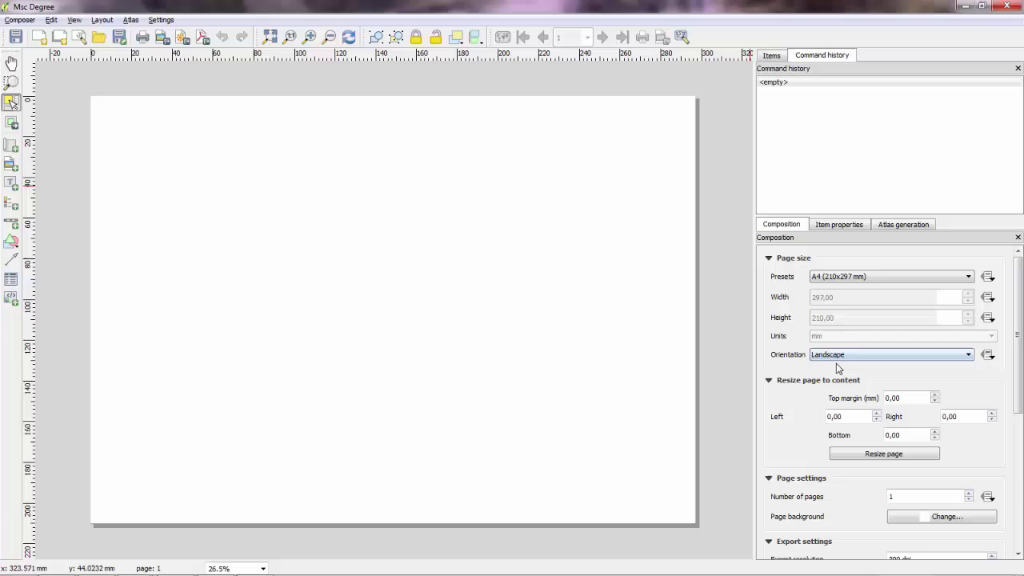
click(831, 227)
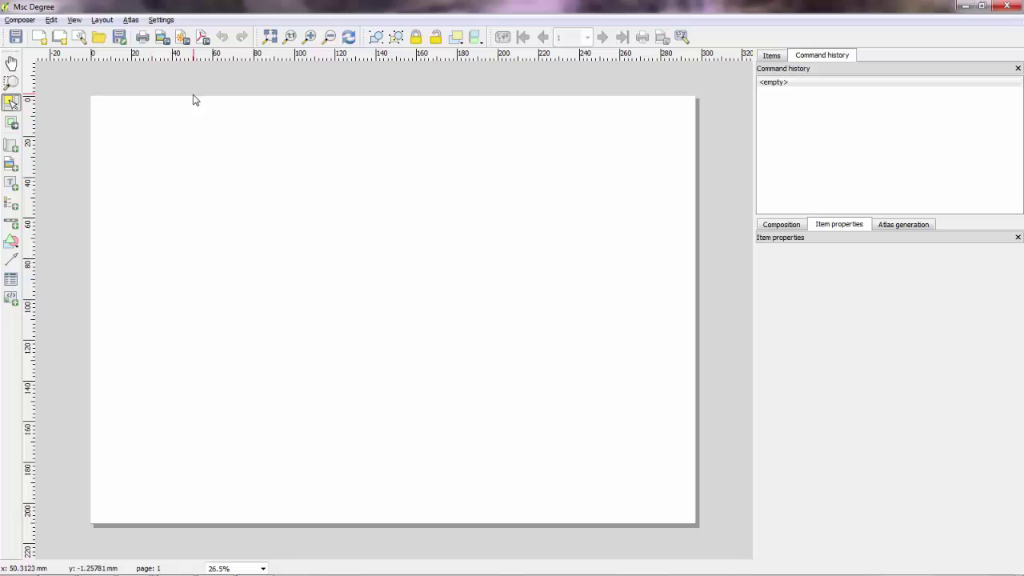
click(104, 20)
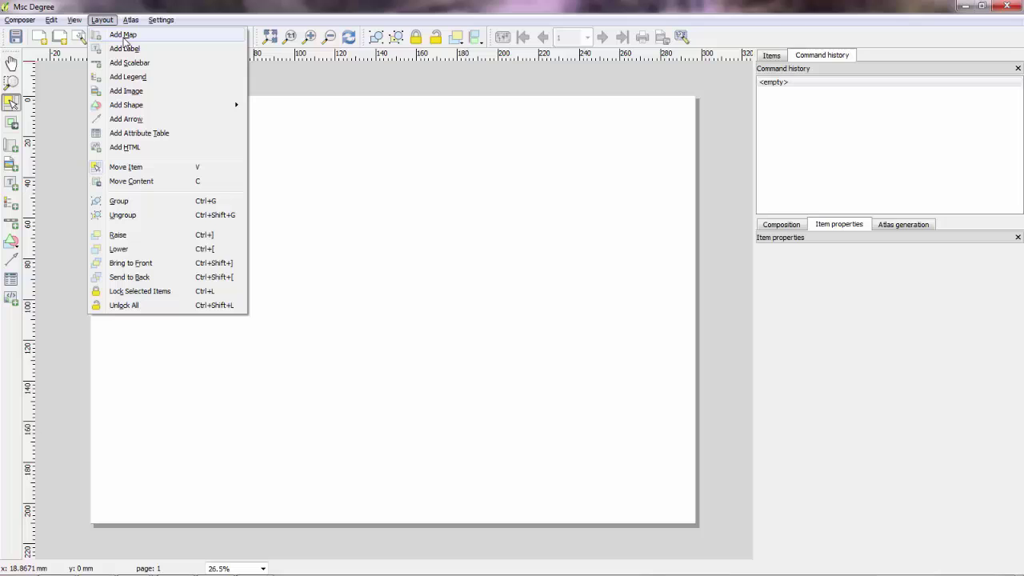
Draw a map frame over nearly the whole page showing block groups and supermarkets at scale 8389.
click(124, 35)
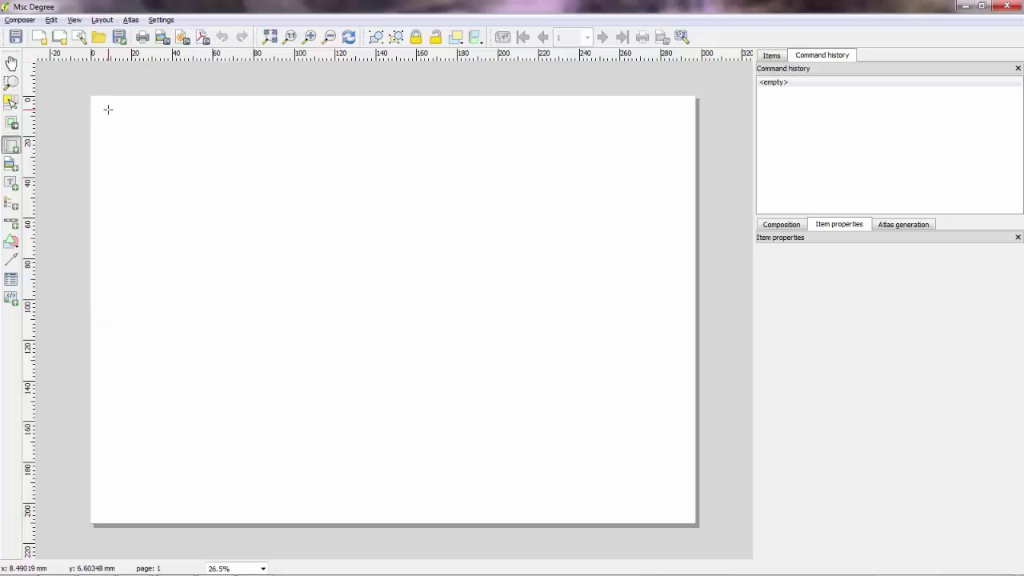
drag(104, 110, 684, 514)
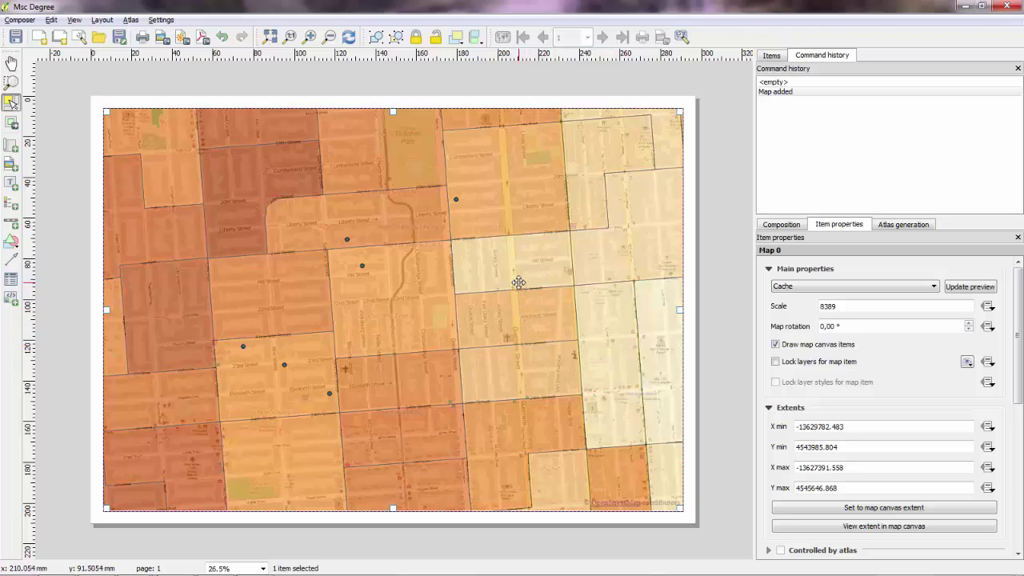
key(alt+Tab)
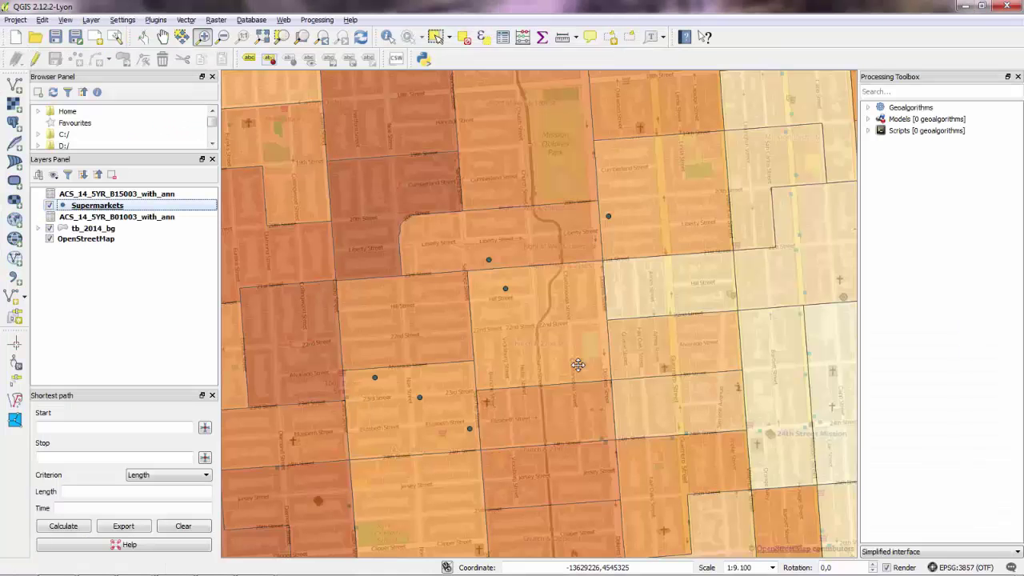
key(alt+Tab)
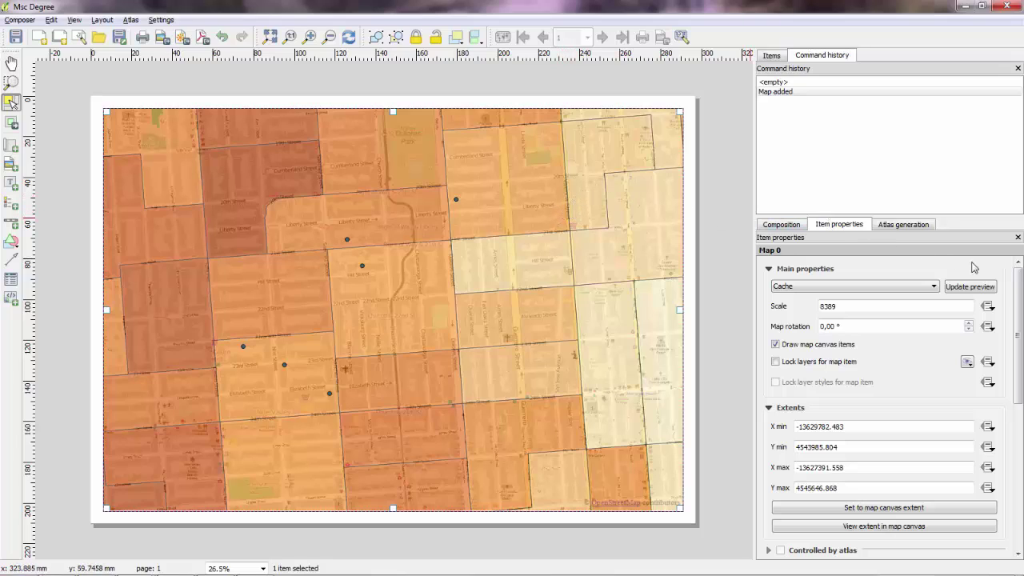
scroll(1022, 290, down, 2)
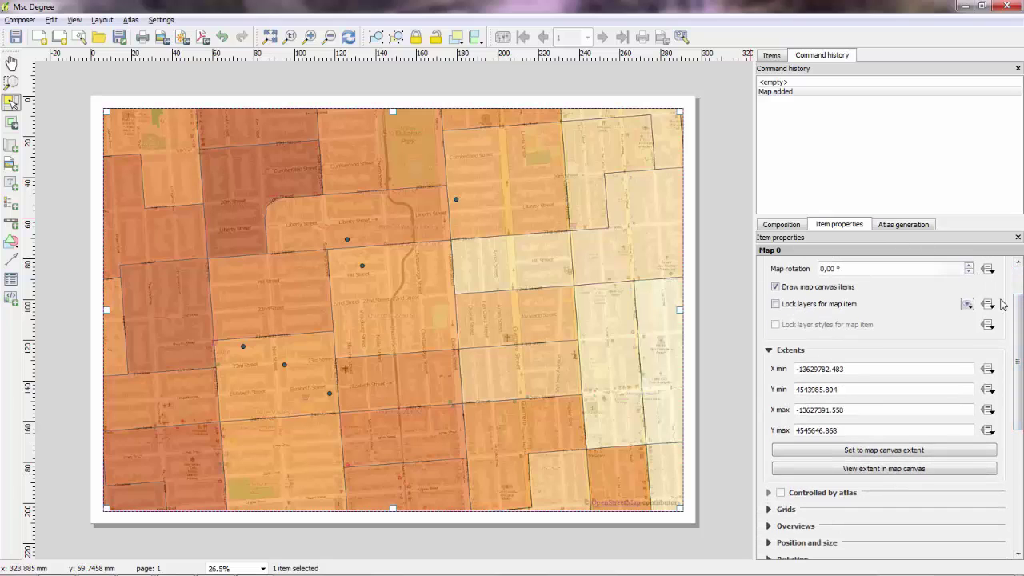
scroll(994, 380, down, 3)
scroll(994, 381, down, 4)
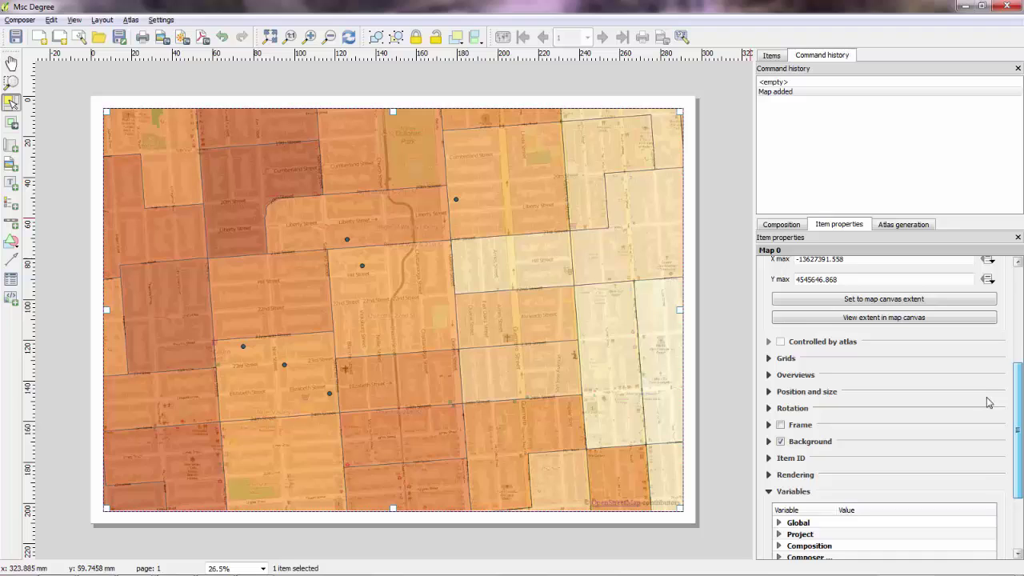
scroll(983, 428, up, 8)
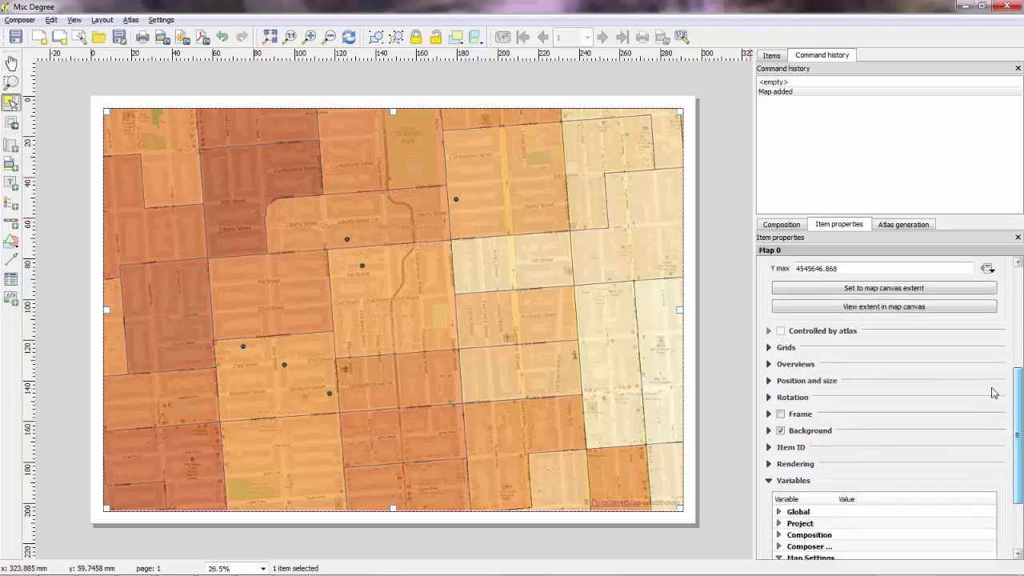
scroll(1009, 315, up, 1)
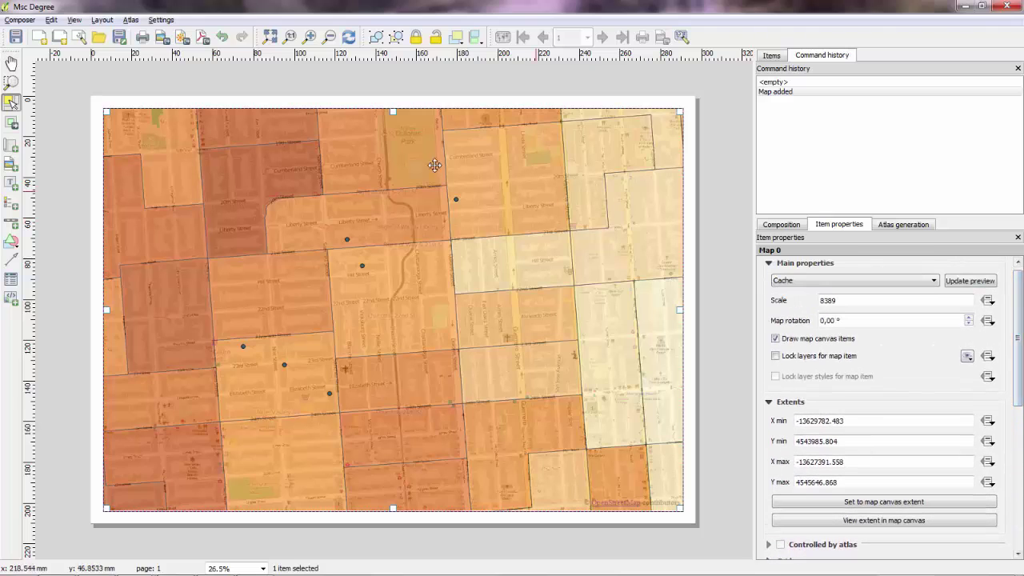
Add a label across the top of the map reading 'People with Master Degrees'.
click(102, 19)
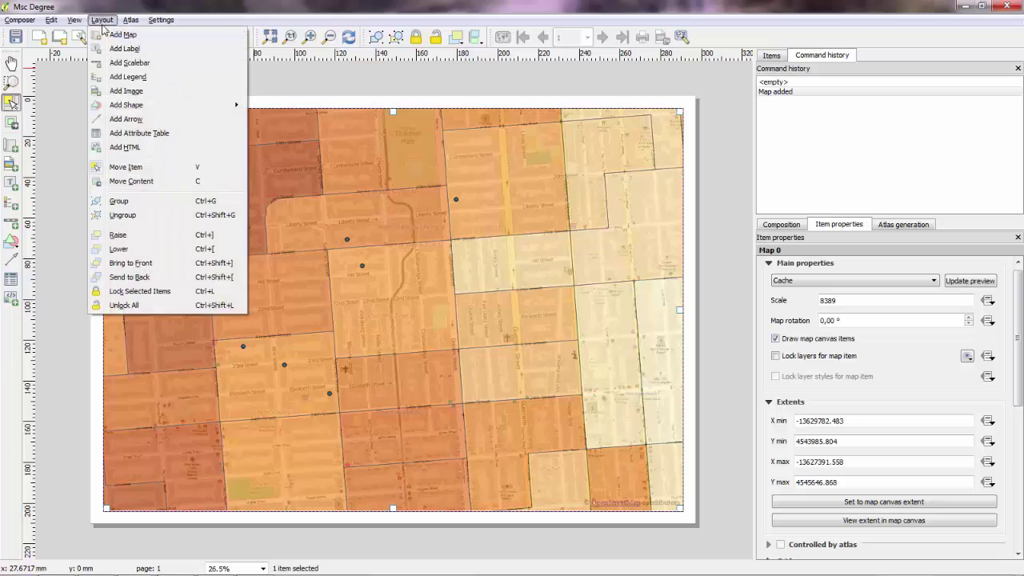
click(124, 48)
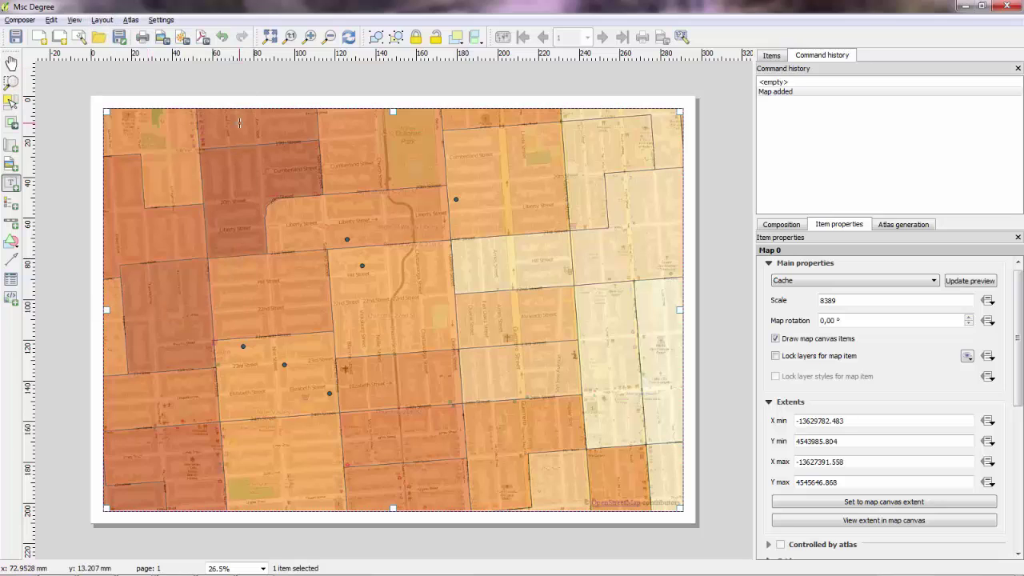
drag(240, 122, 573, 153)
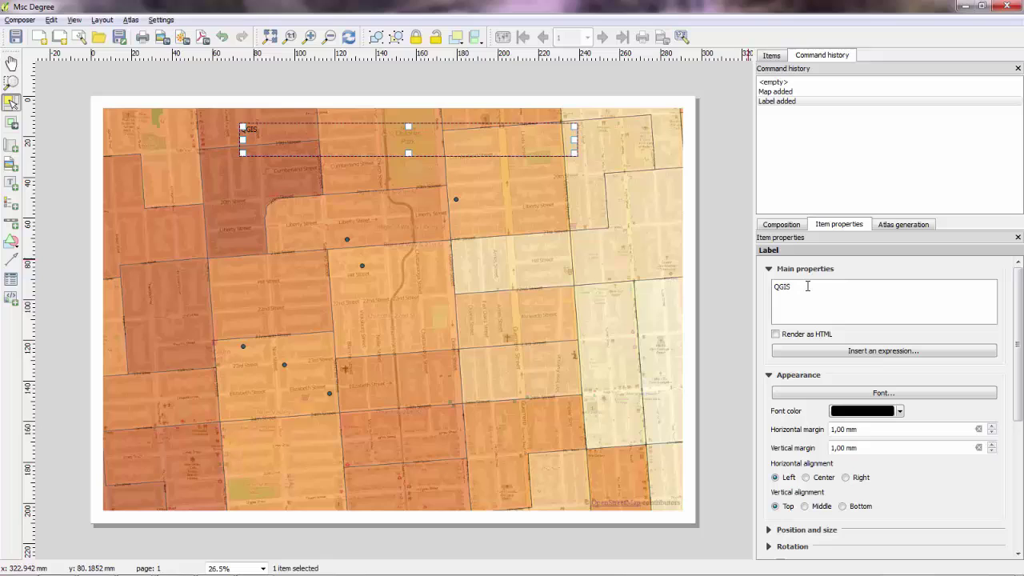
drag(816, 292, 742, 292)
key(BackSpace)
text(P)
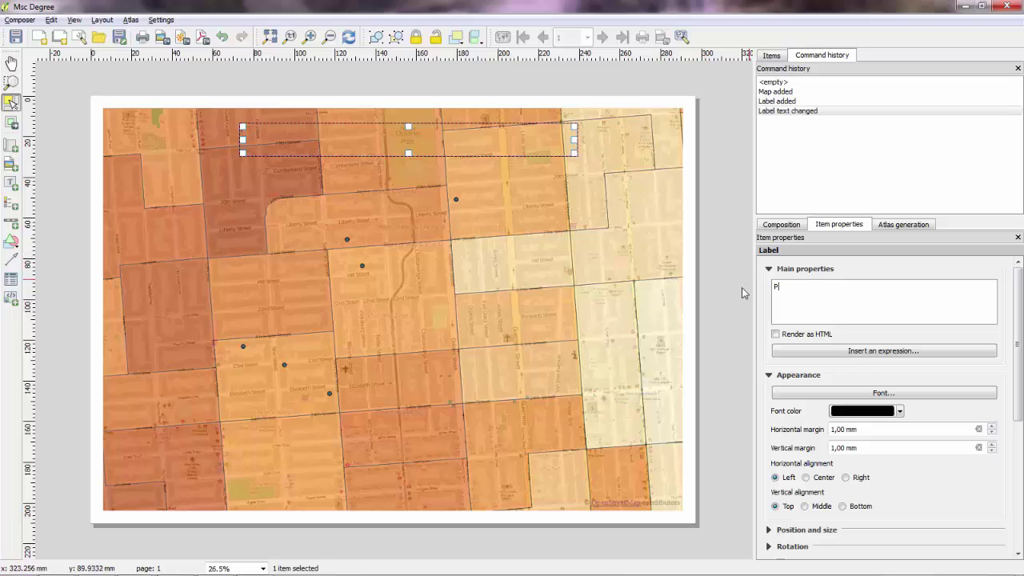
text(eople with Master Degrre)
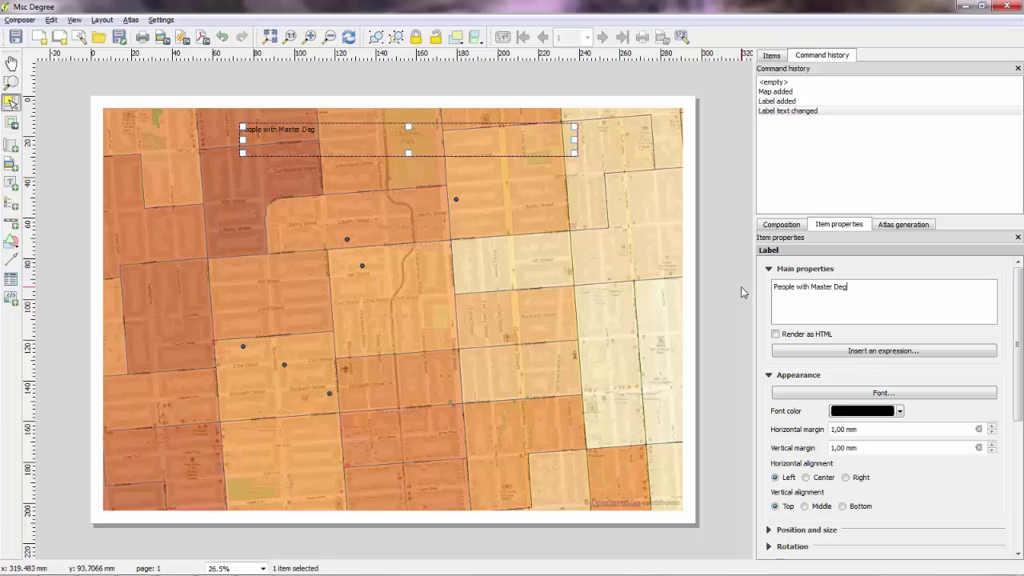
key(BackSpace)
text(ees)
Set the title font to bold, size 26.
click(874, 394)
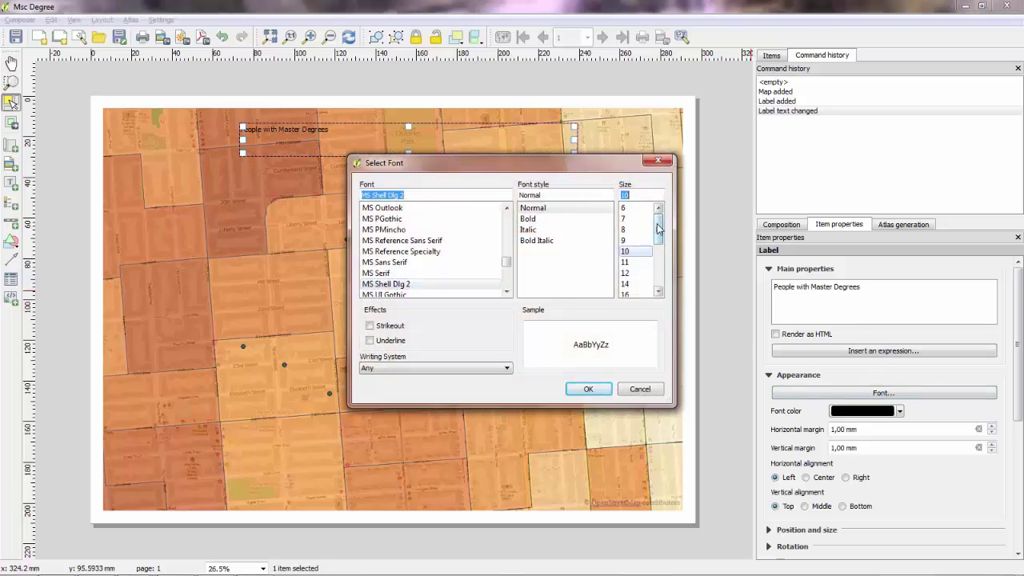
drag(657, 230, 658, 268)
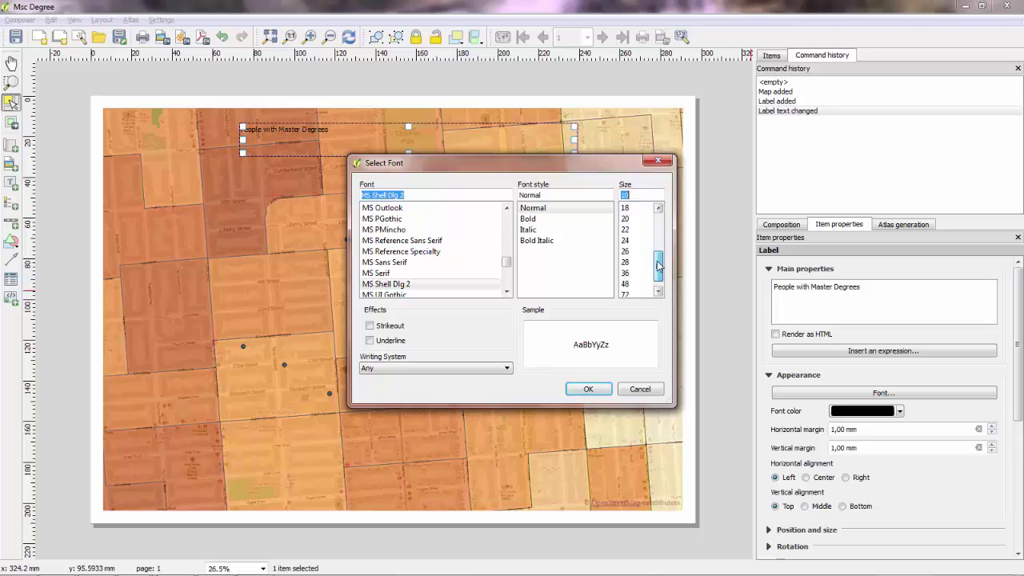
click(625, 252)
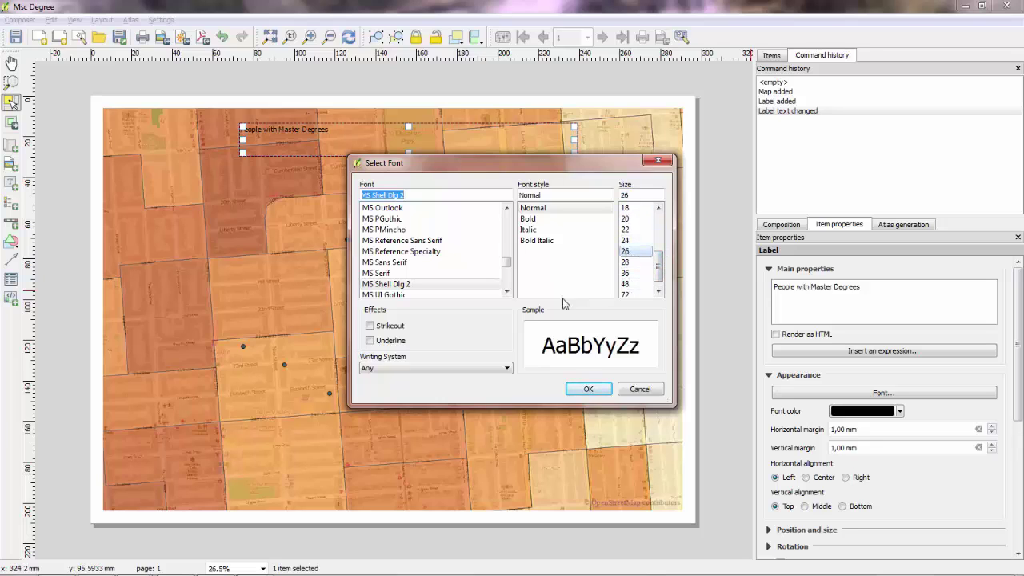
click(530, 218)
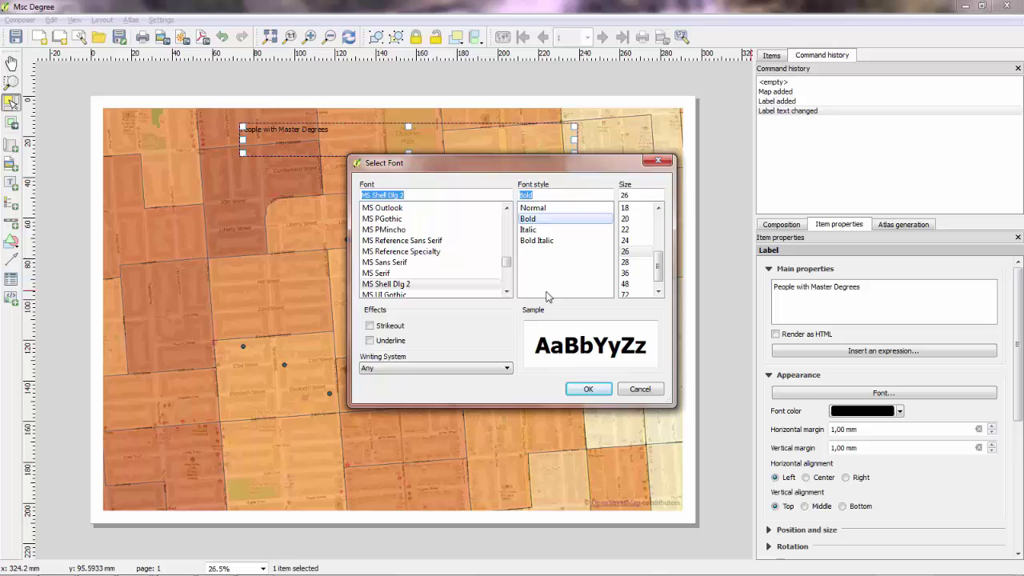
click(596, 390)
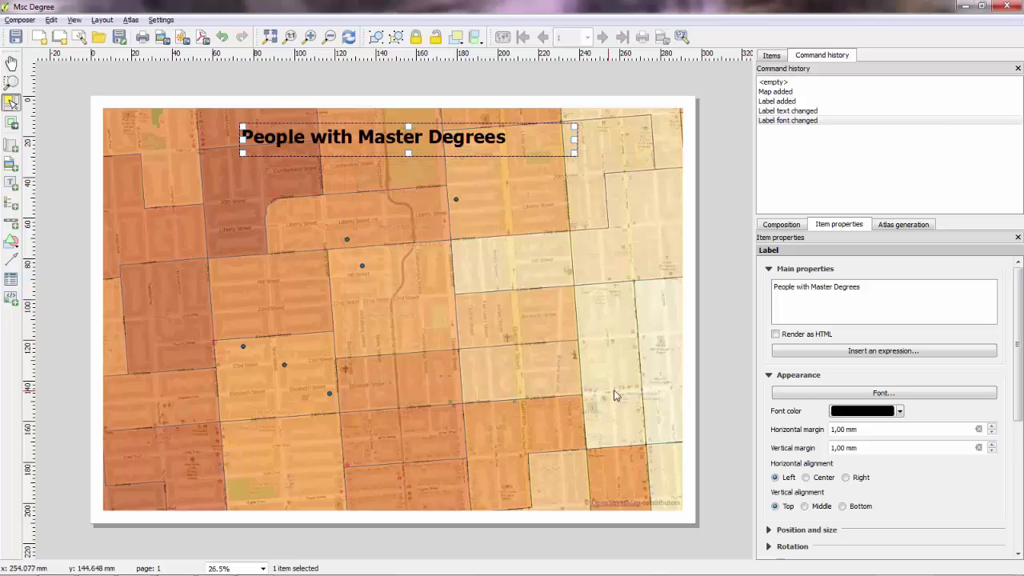
Change the title font colour to near-white #f5eaea.
click(862, 411)
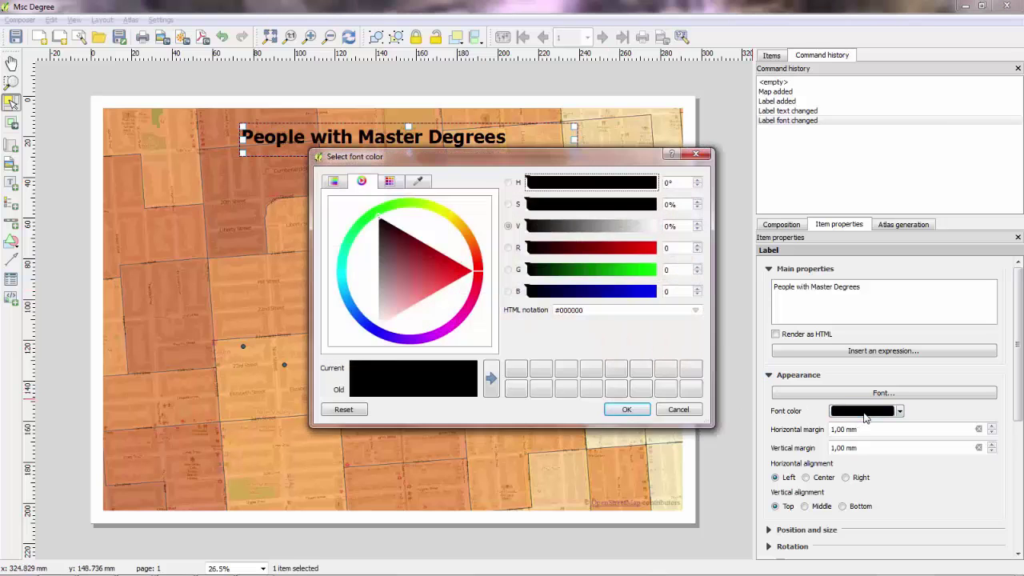
click(383, 314)
drag(383, 316, 394, 321)
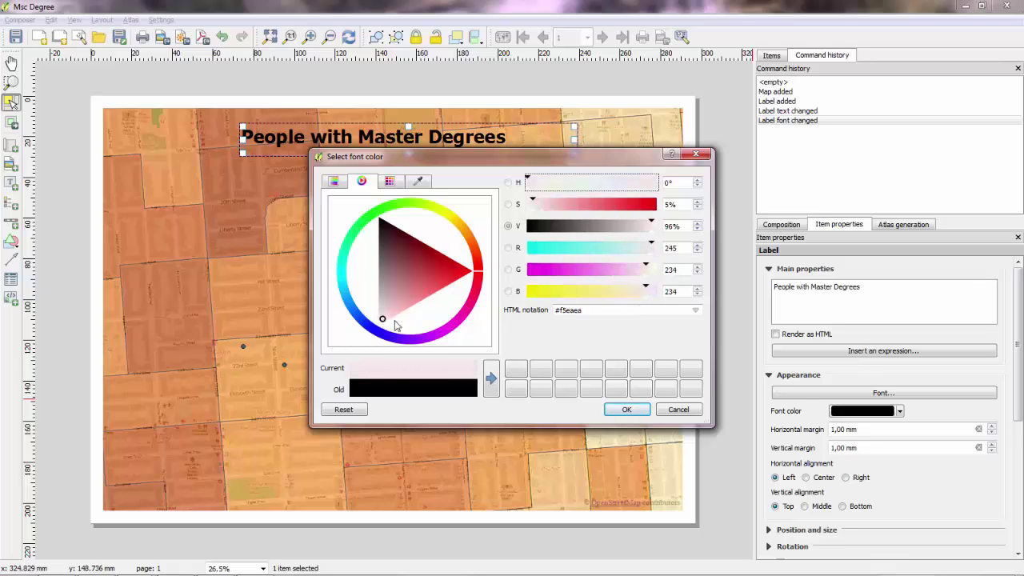
click(626, 410)
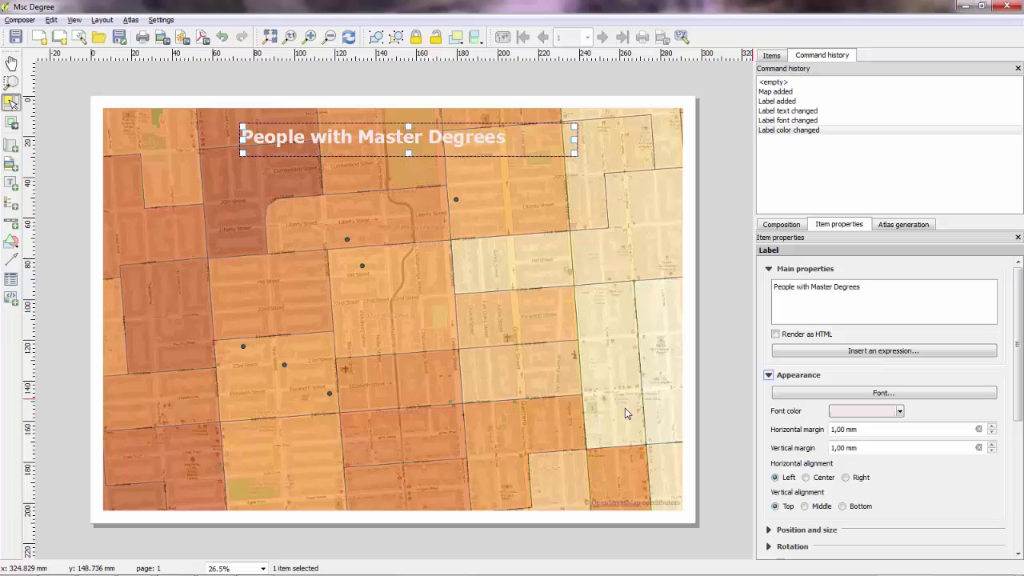
Place a Single Box metre scale bar near the map's bottom and nudge it slightly up.
click(715, 383)
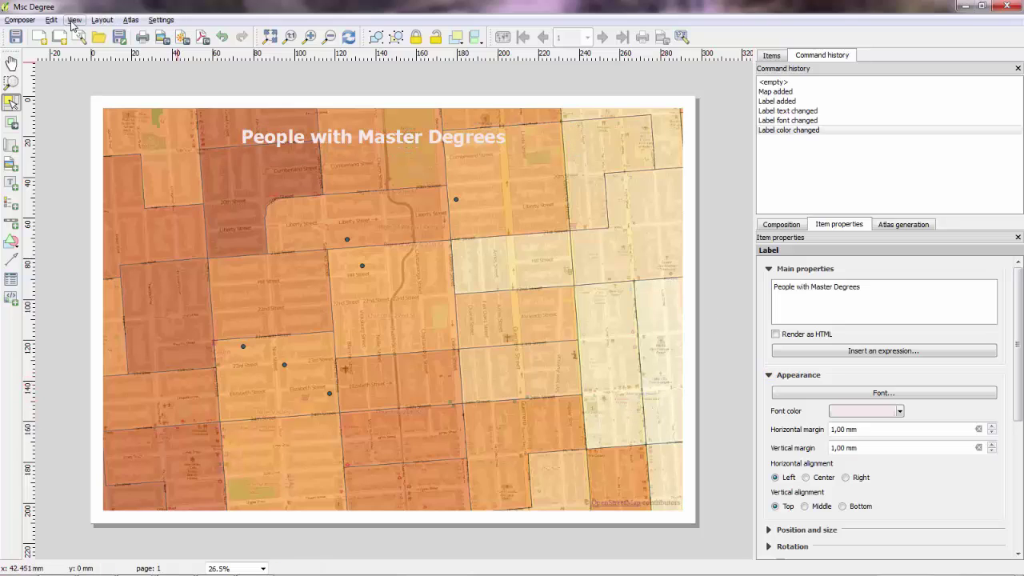
click(96, 21)
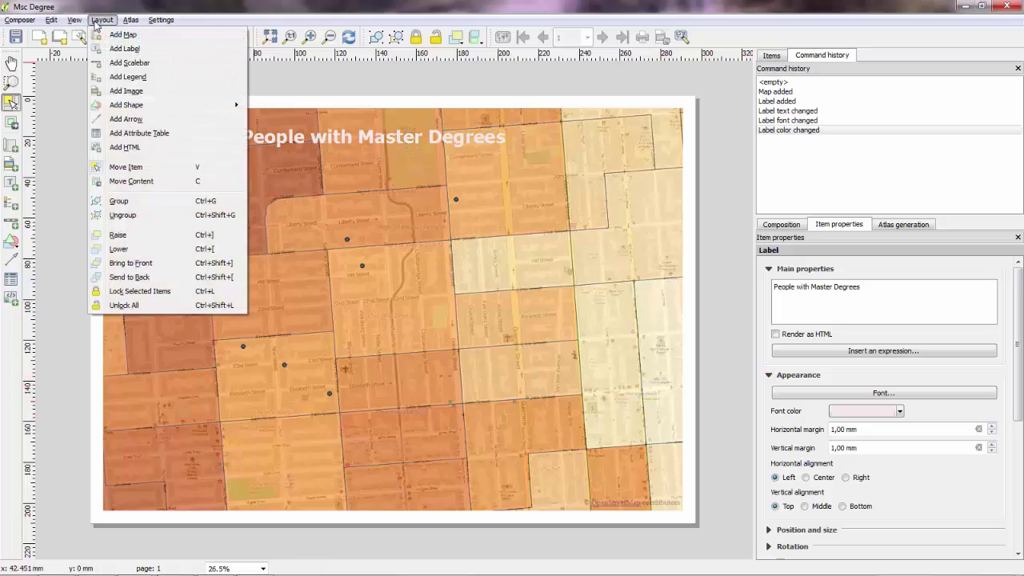
click(123, 64)
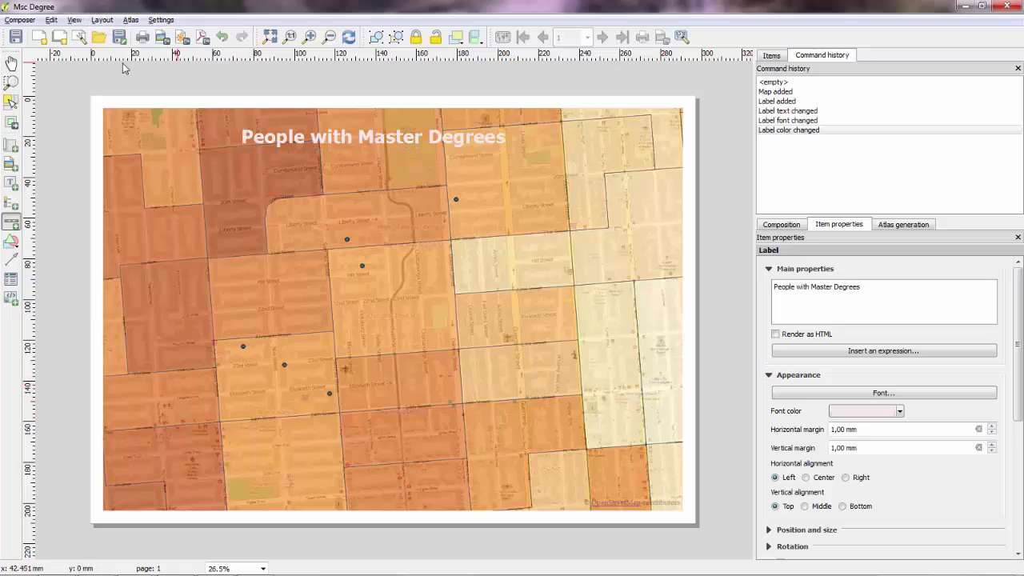
click(279, 484)
drag(442, 495, 450, 478)
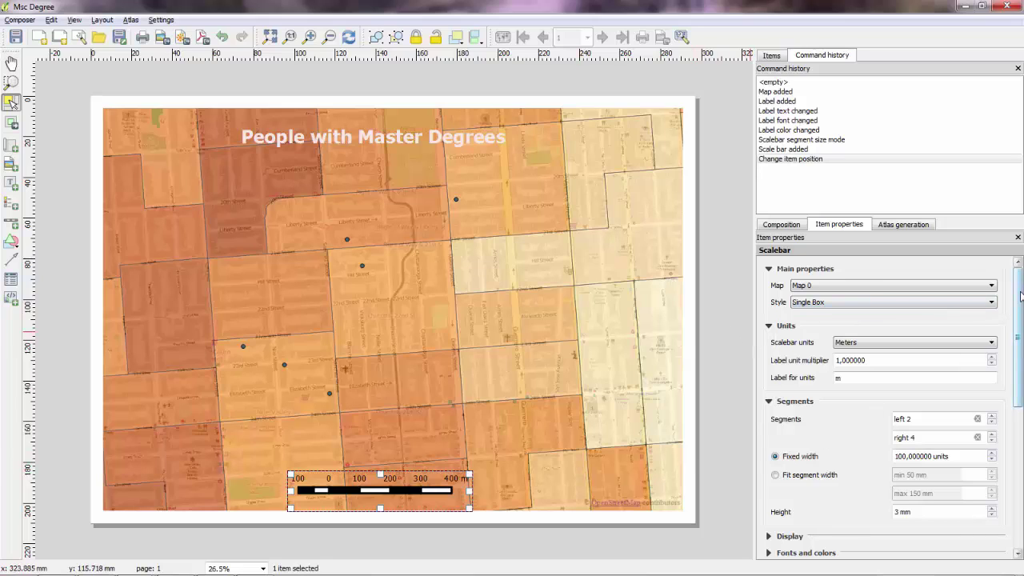
scroll(1020, 296, down, 5)
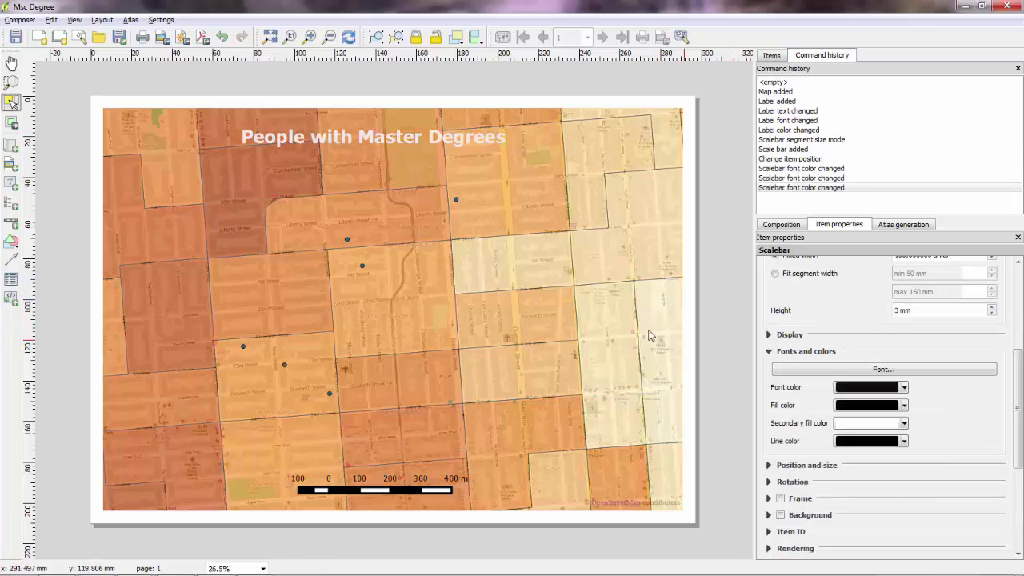
Draw a legend box on the map's right side, then switch to the main QGIS window.
click(112, 19)
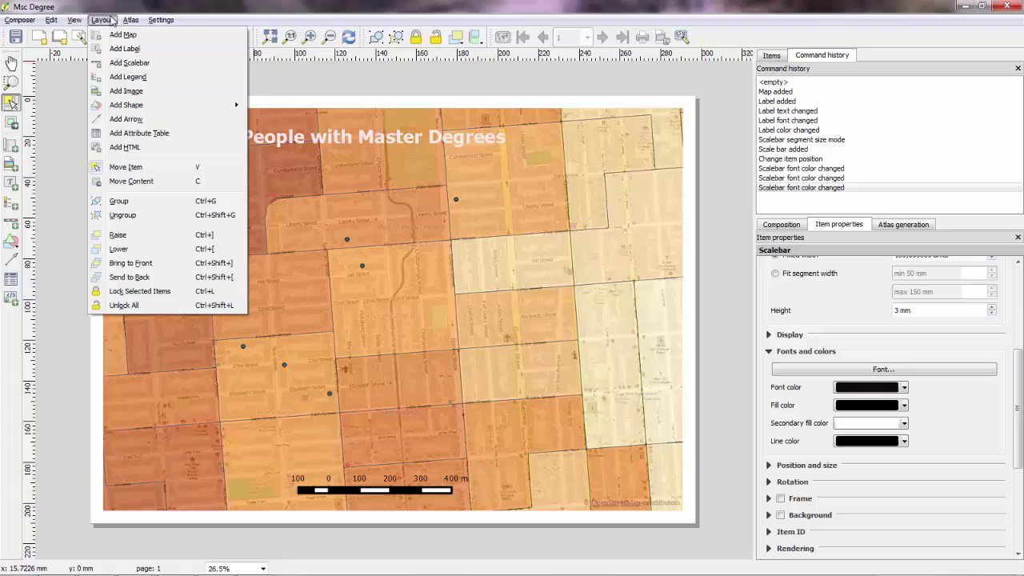
click(143, 80)
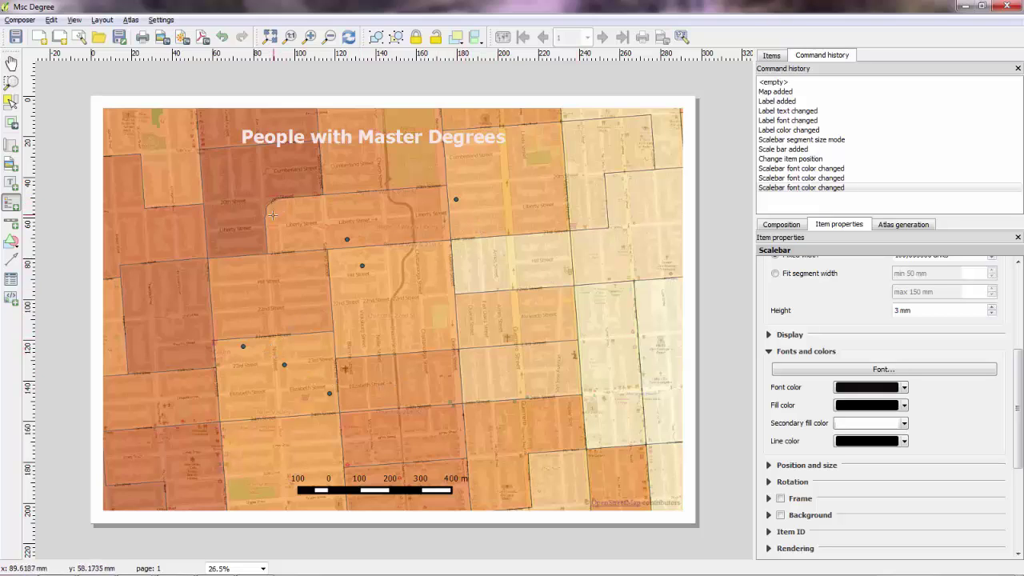
drag(520, 325, 647, 259)
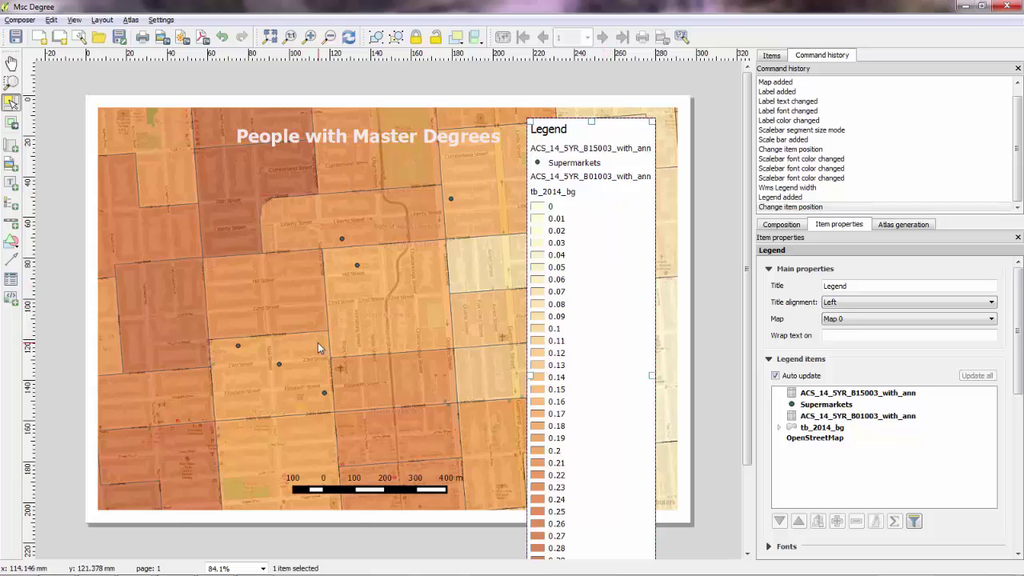
key(alt+Tab)
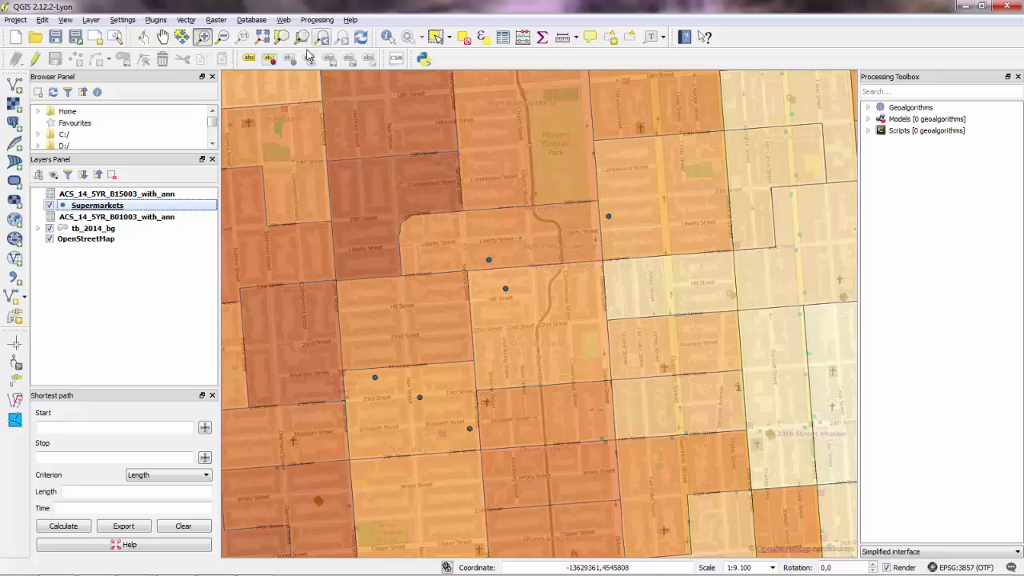
Style tb_2014_bg as graduated on MscDegNorm with the BuGn ramp, five classes from 0.00 to 0.33.
right_click(116, 207)
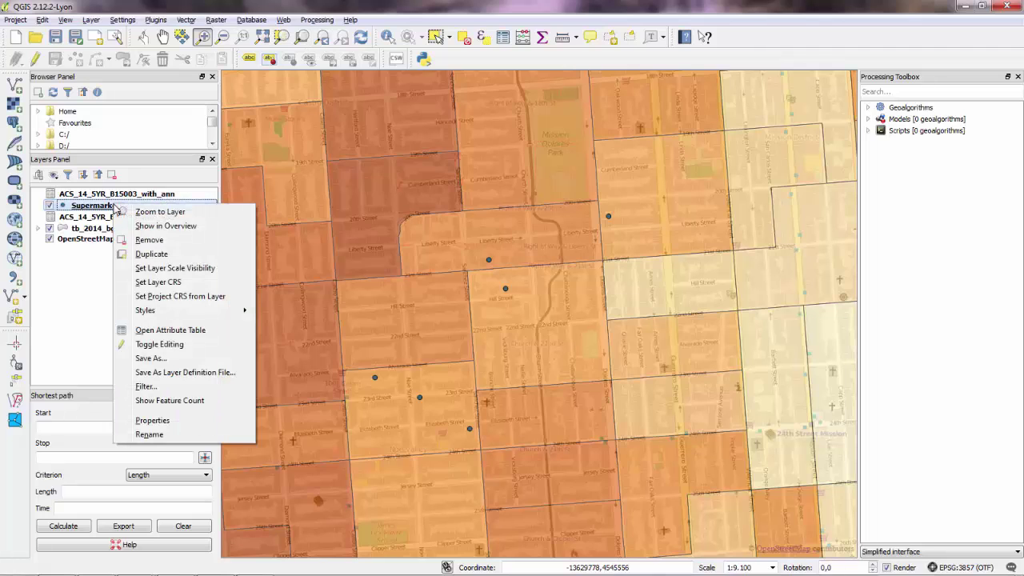
right_click(69, 233)
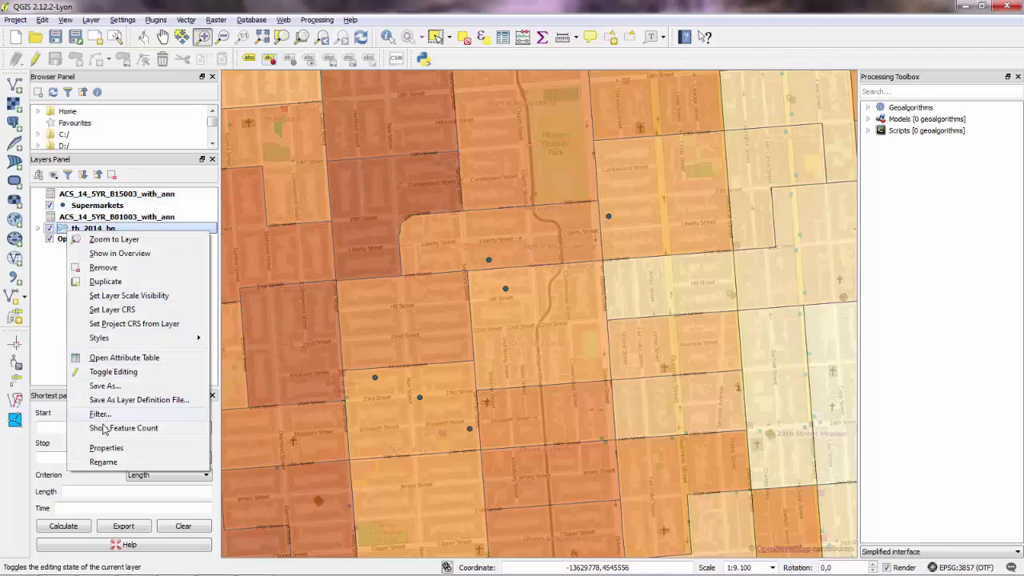
click(113, 449)
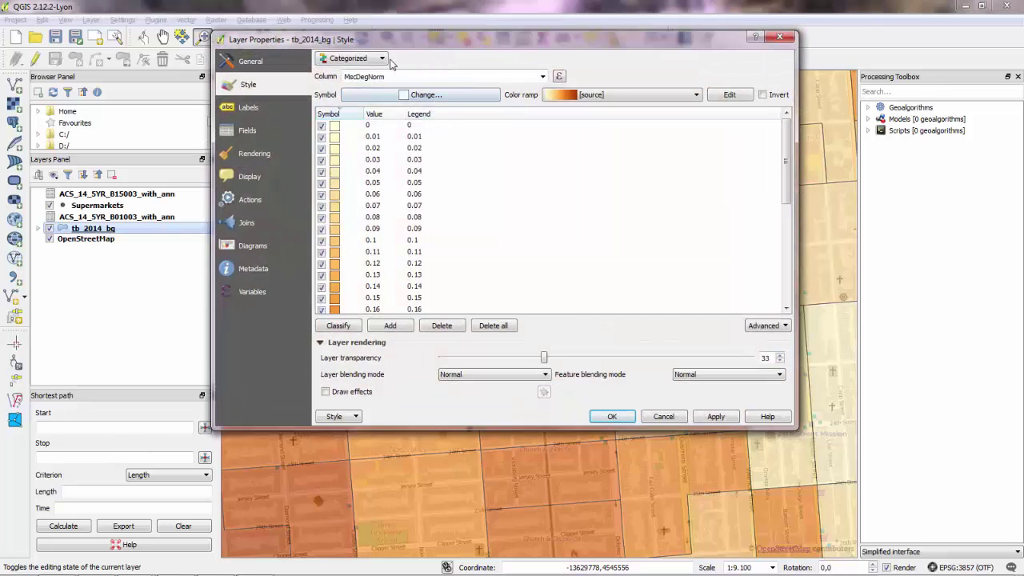
click(365, 60)
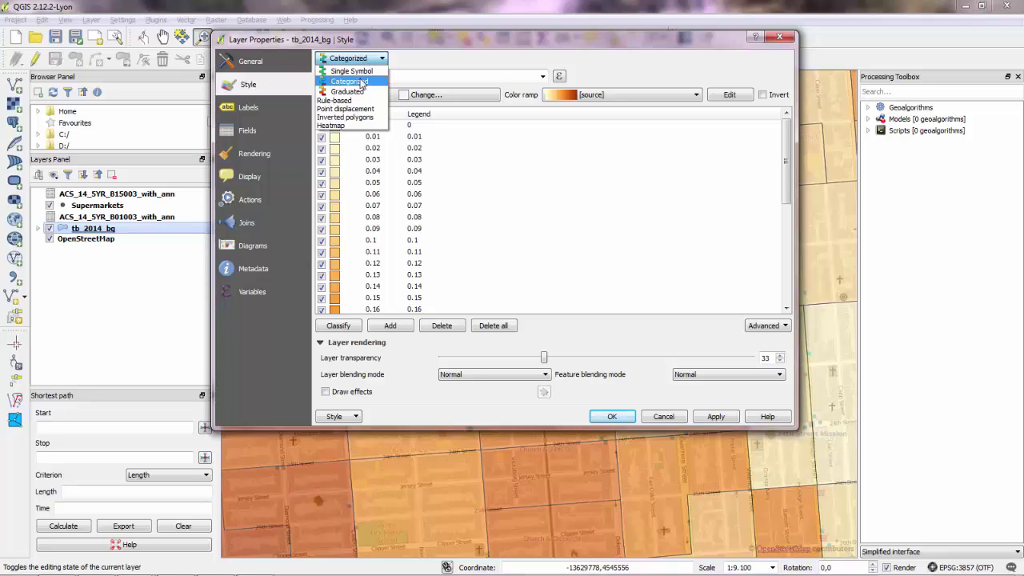
click(362, 91)
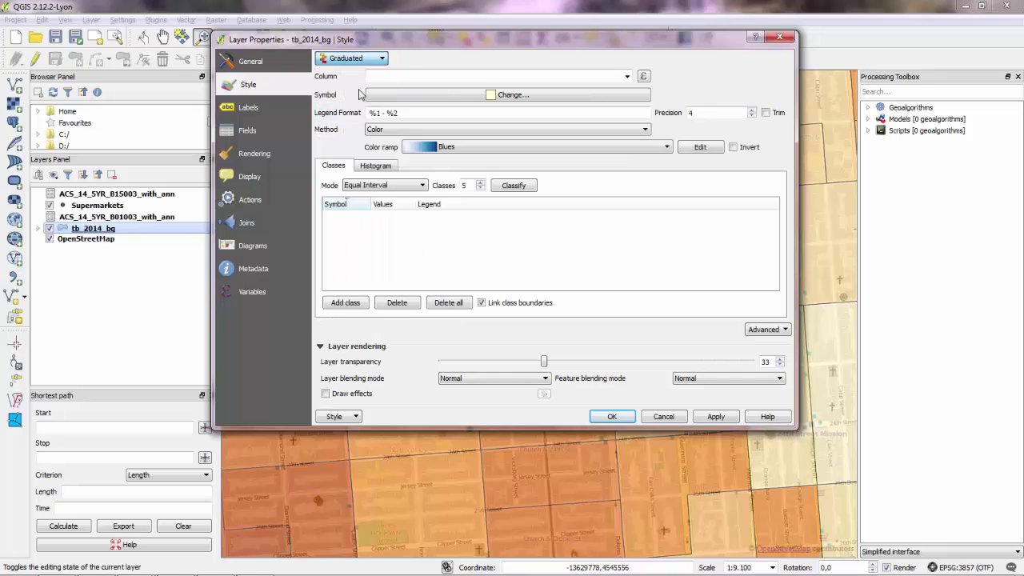
click(626, 76)
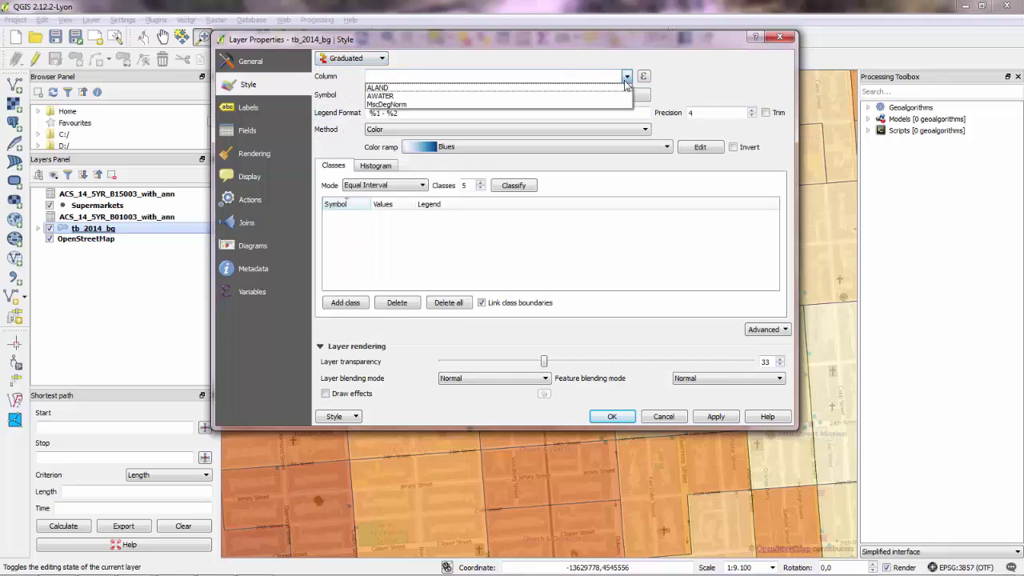
click(506, 105)
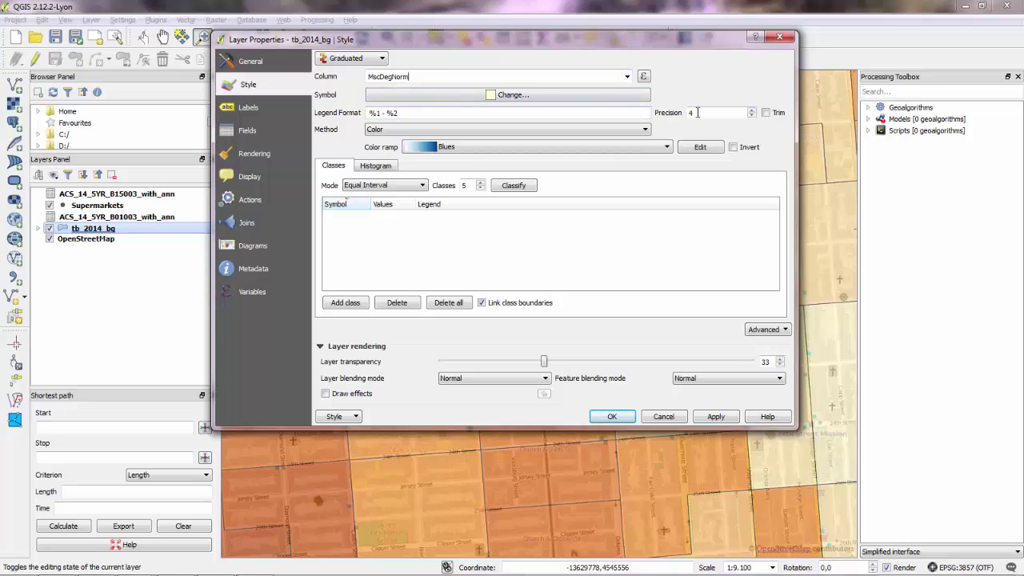
drag(703, 112, 682, 112)
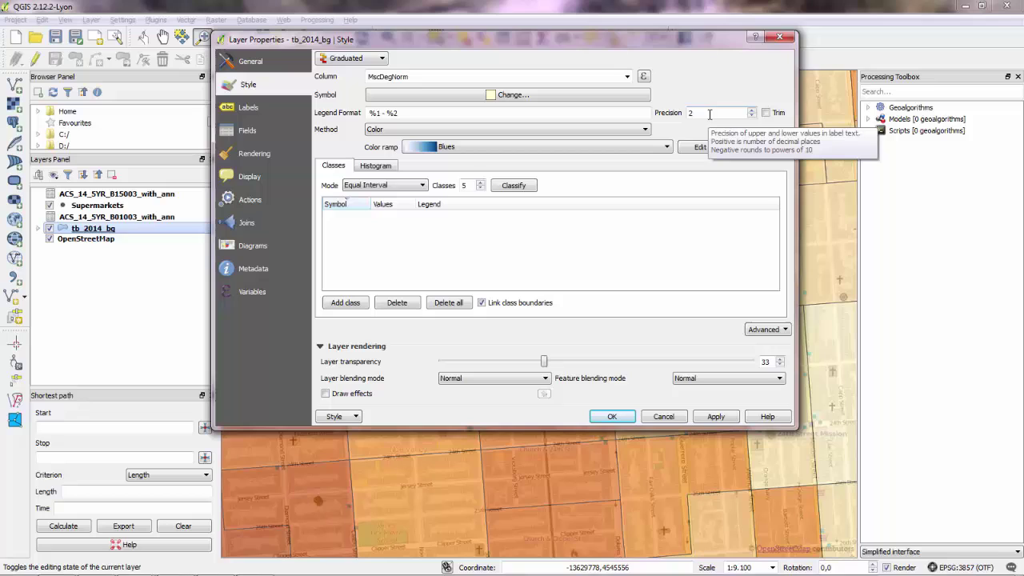
click(457, 148)
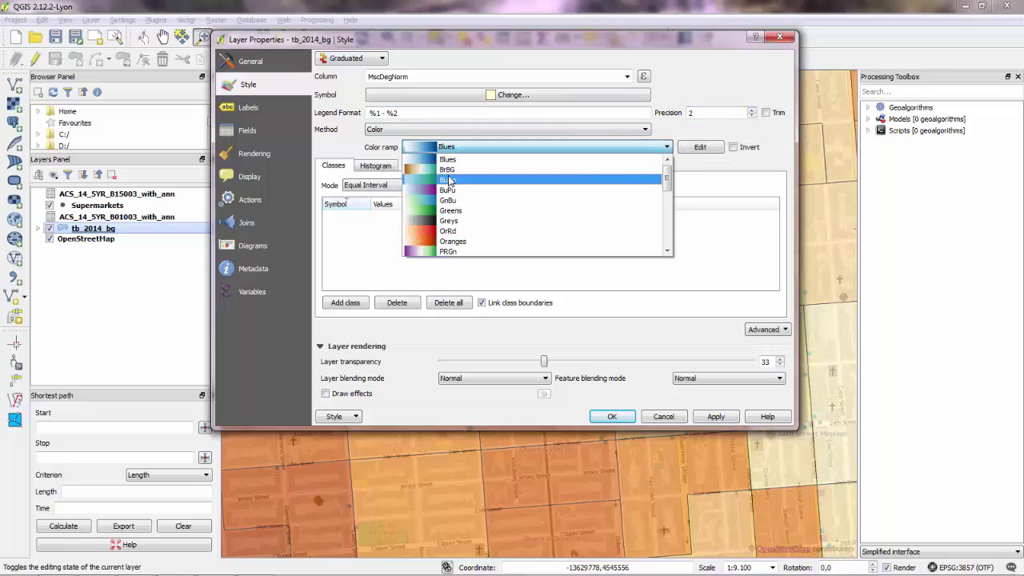
click(452, 186)
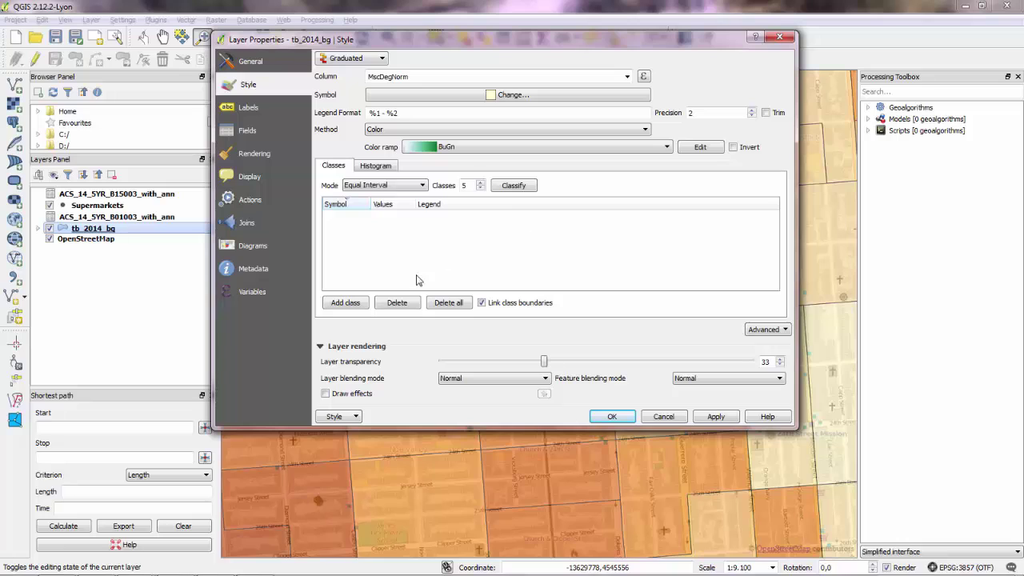
click(506, 188)
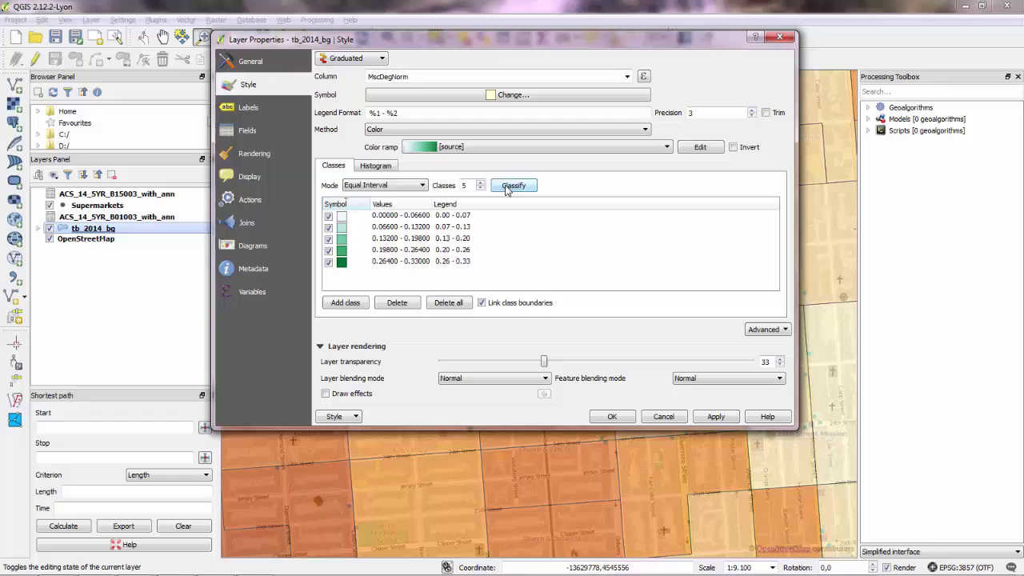
click(613, 416)
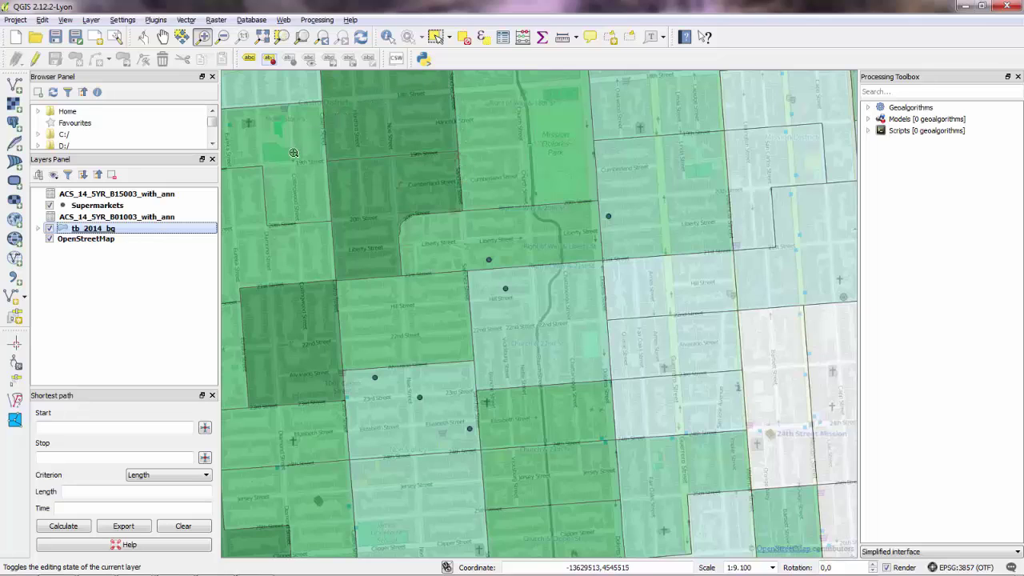
Set the Supermarkets symbol to a size-6 star2 marker, then switch to the Msc Degree composer.
right_click(98, 206)
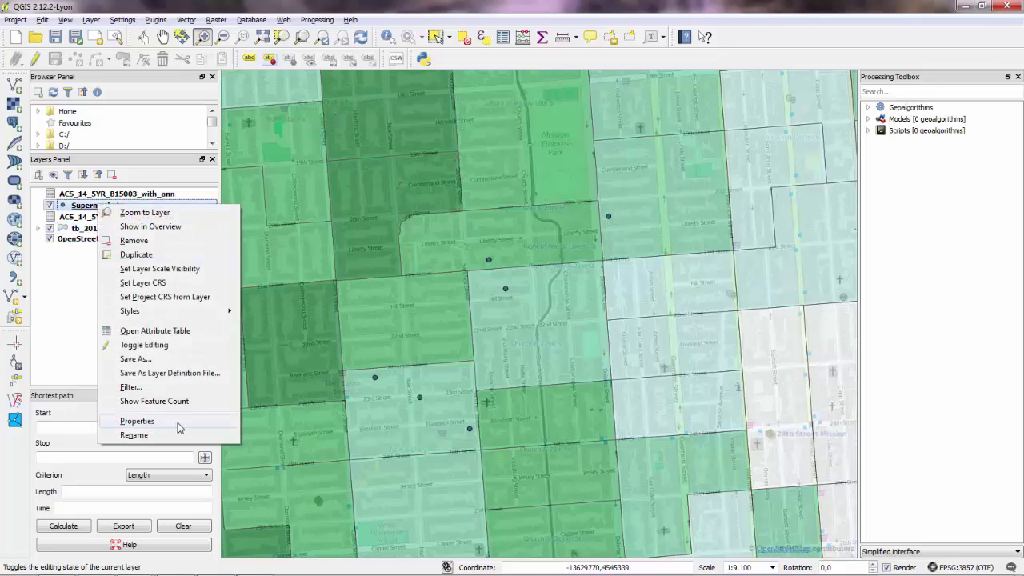
click(182, 421)
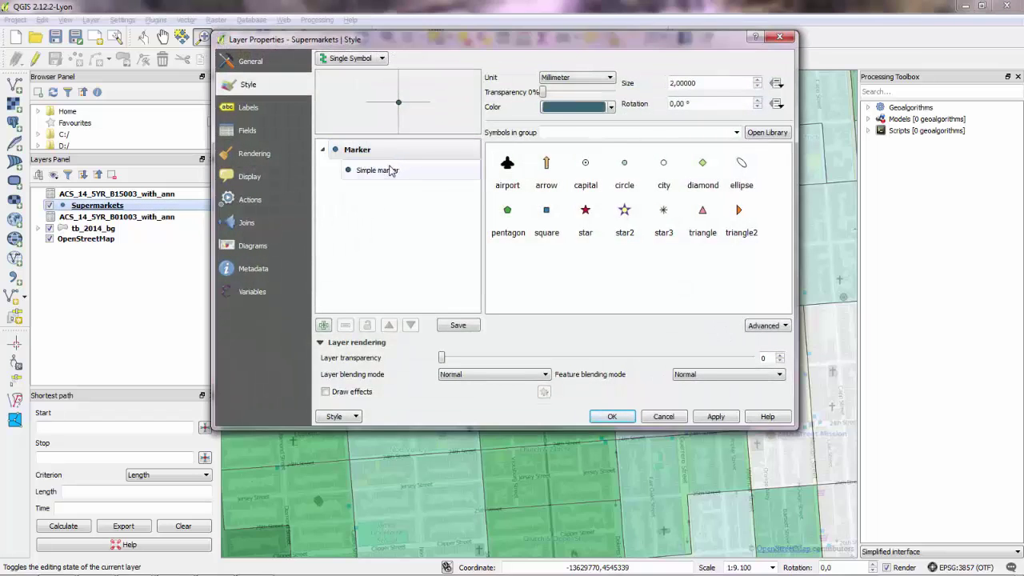
click(624, 210)
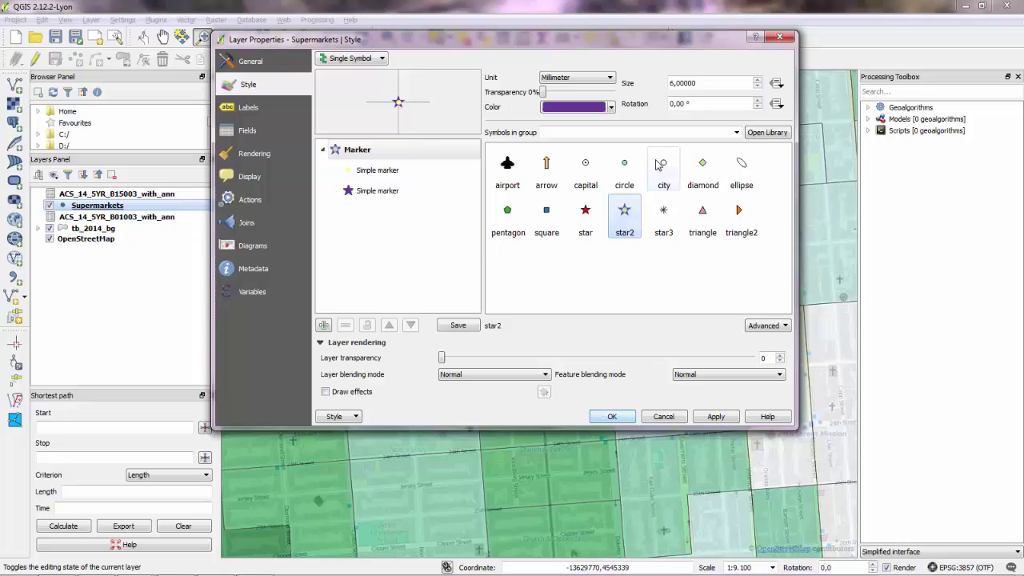
drag(703, 83, 661, 85)
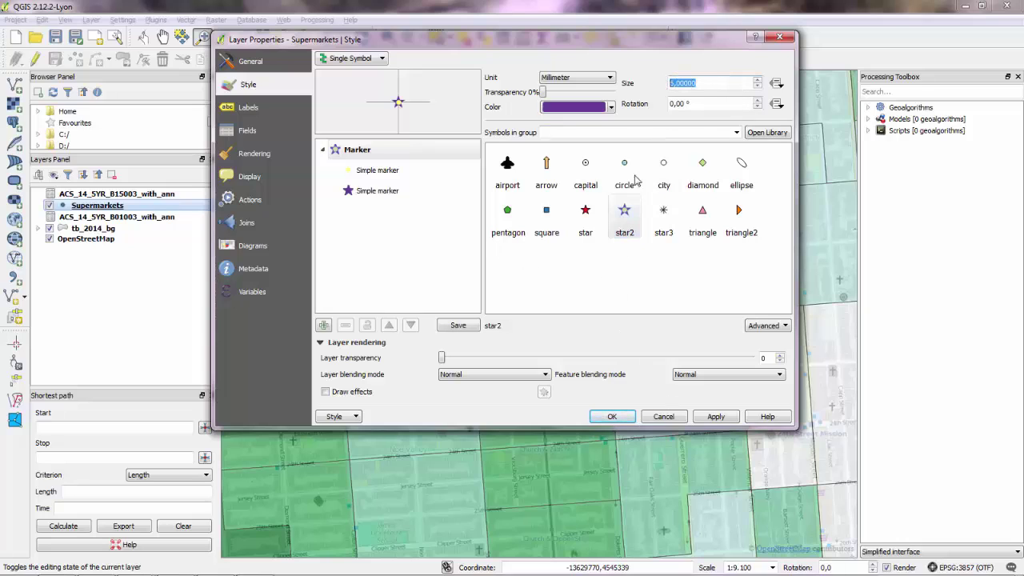
click(612, 417)
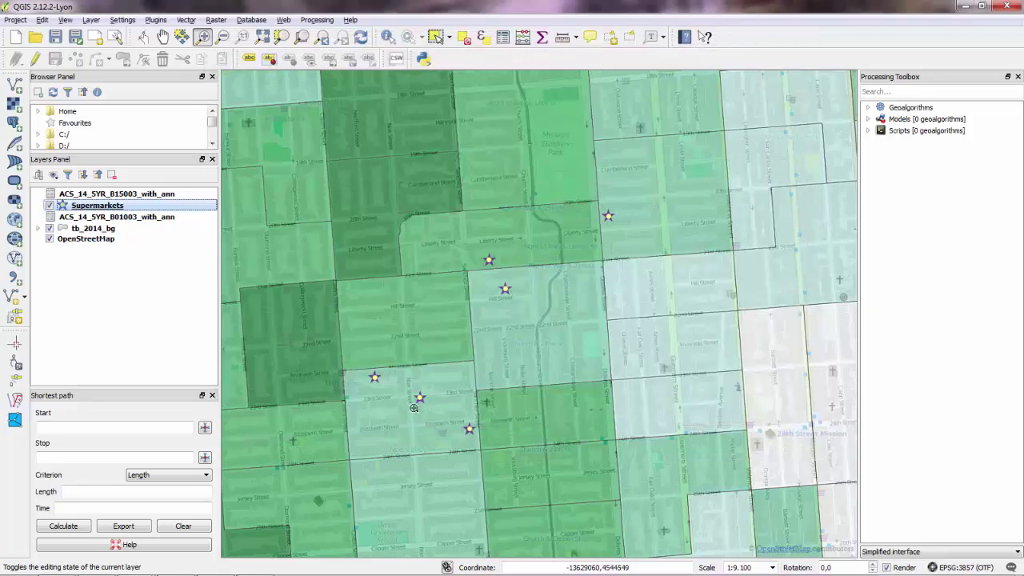
key(alt+Tab)
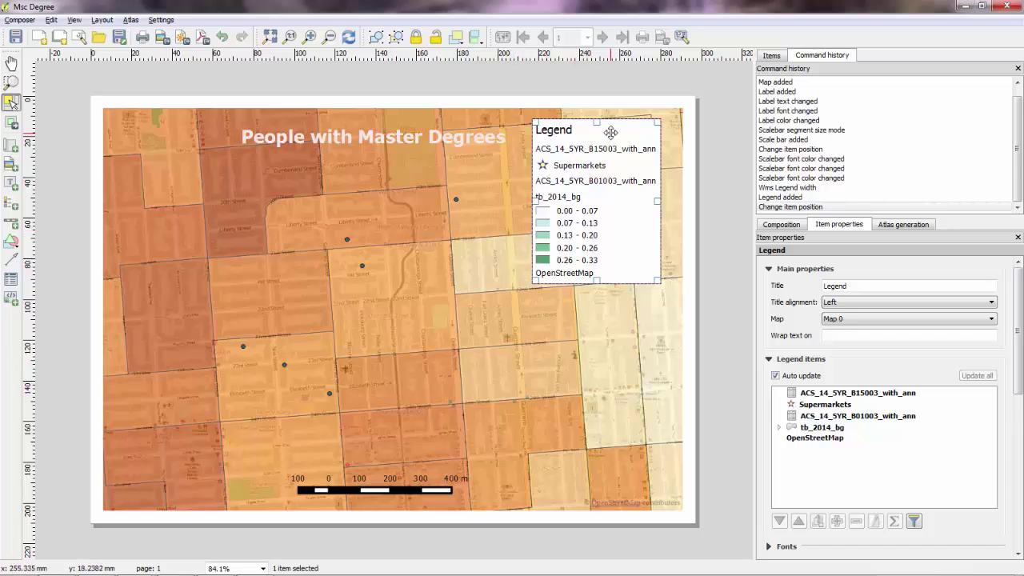
Refresh the composer map to show the green classes and stars, and nudge the legend right.
click(348, 37)
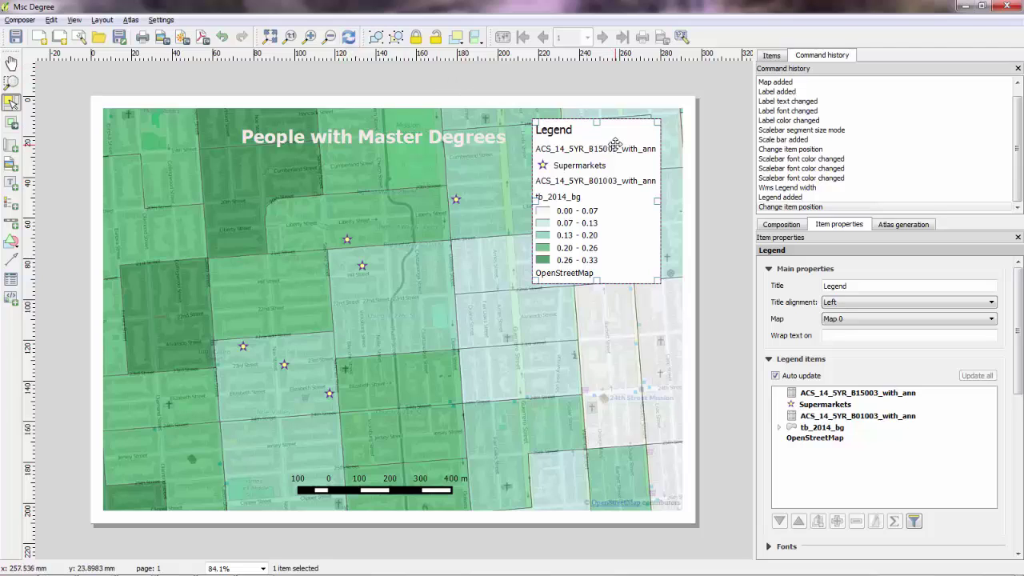
drag(622, 133, 632, 134)
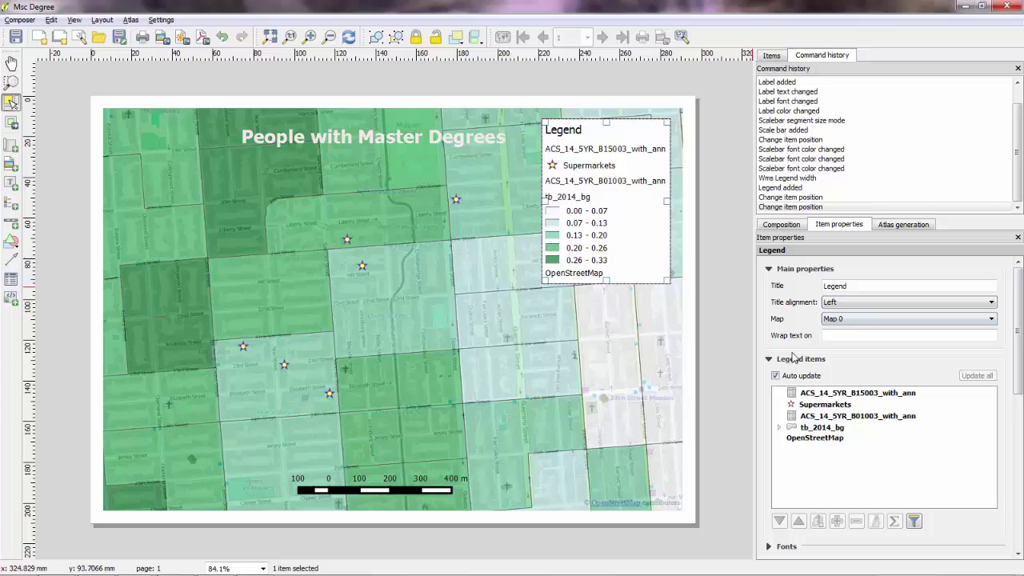
Set the legend's background colour opacity to 0% in the Background settings.
click(769, 359)
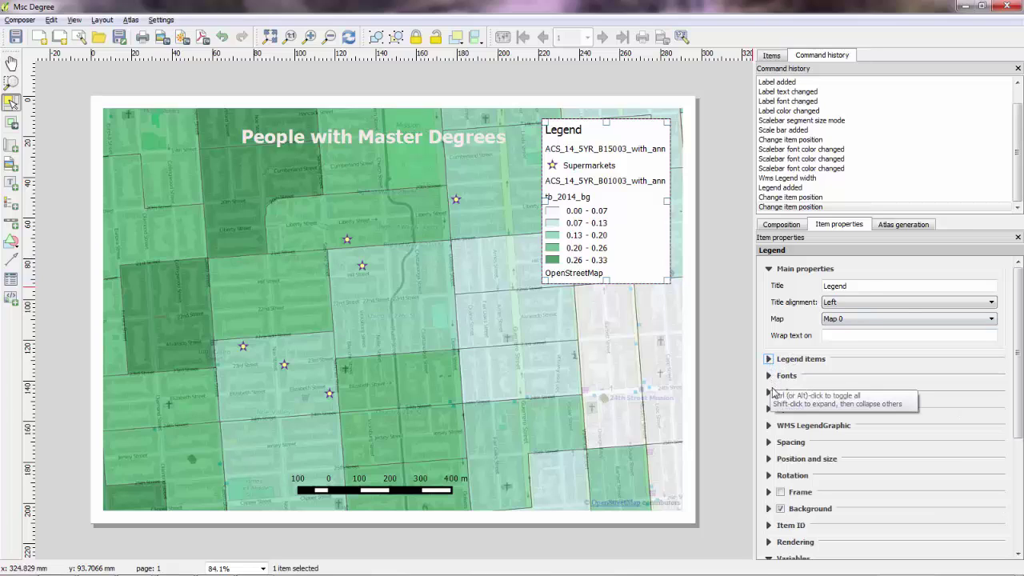
click(769, 508)
scroll(880, 480, down, 3)
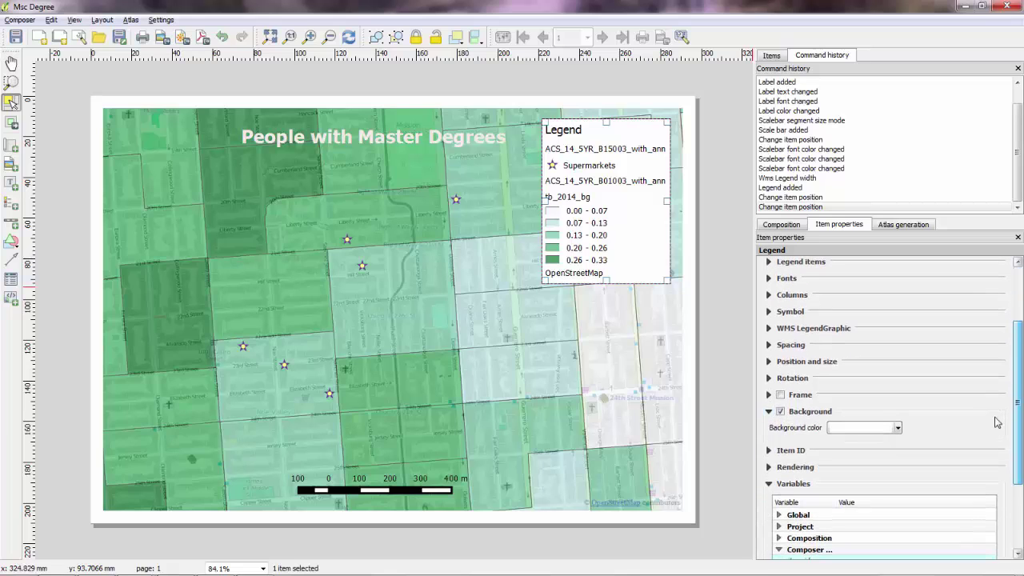
click(897, 428)
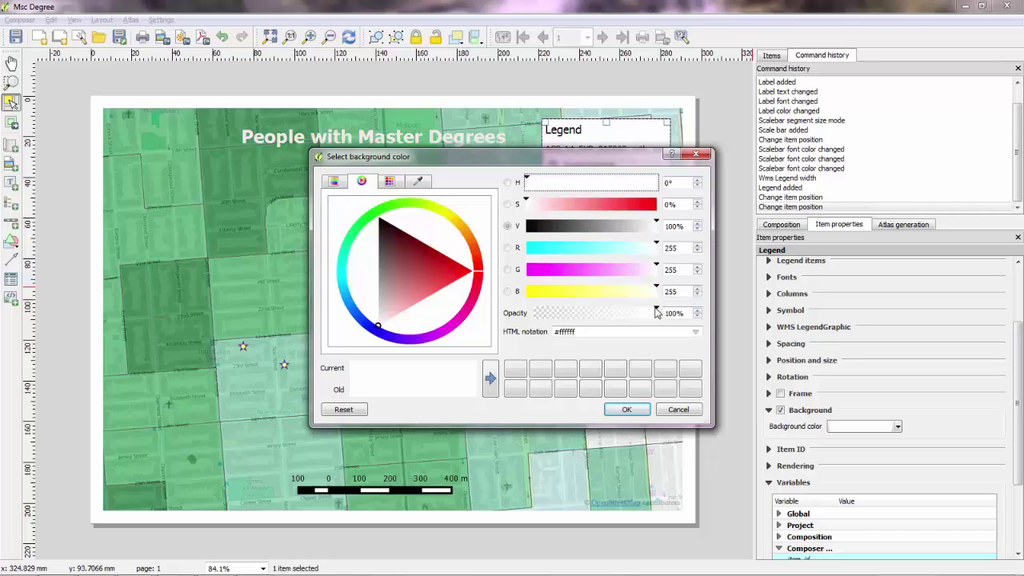
drag(656, 311, 532, 313)
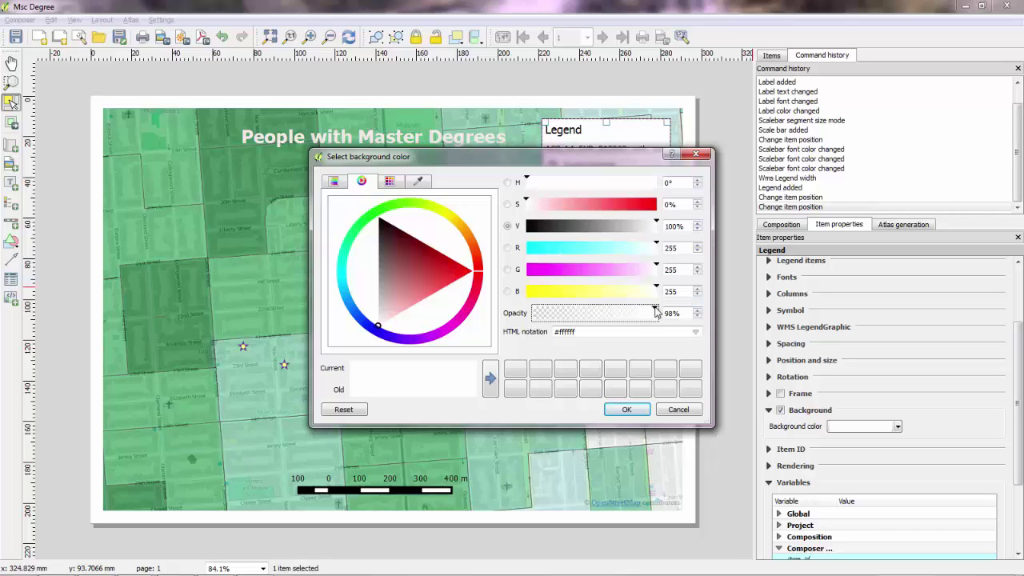
click(622, 409)
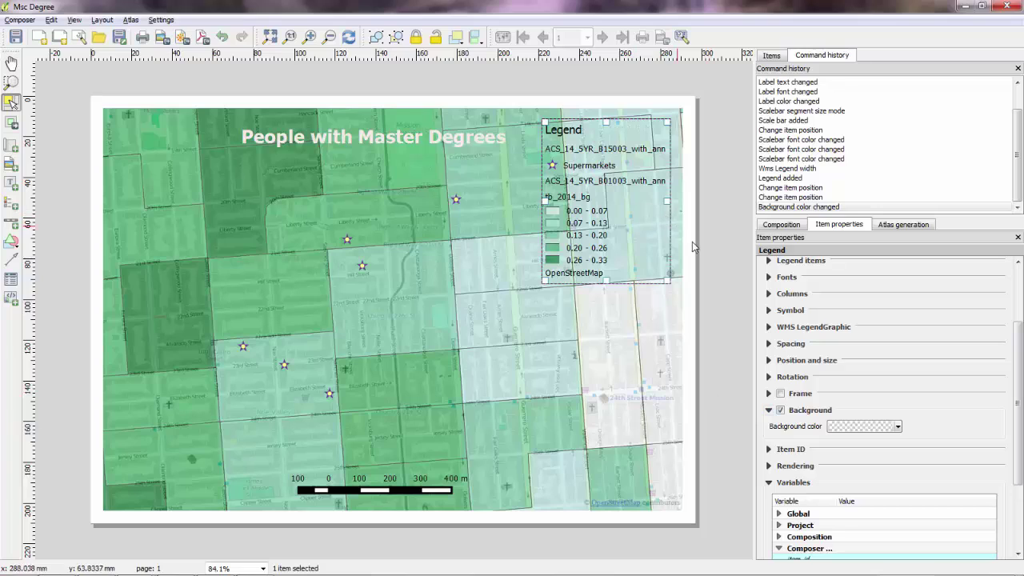
click(769, 410)
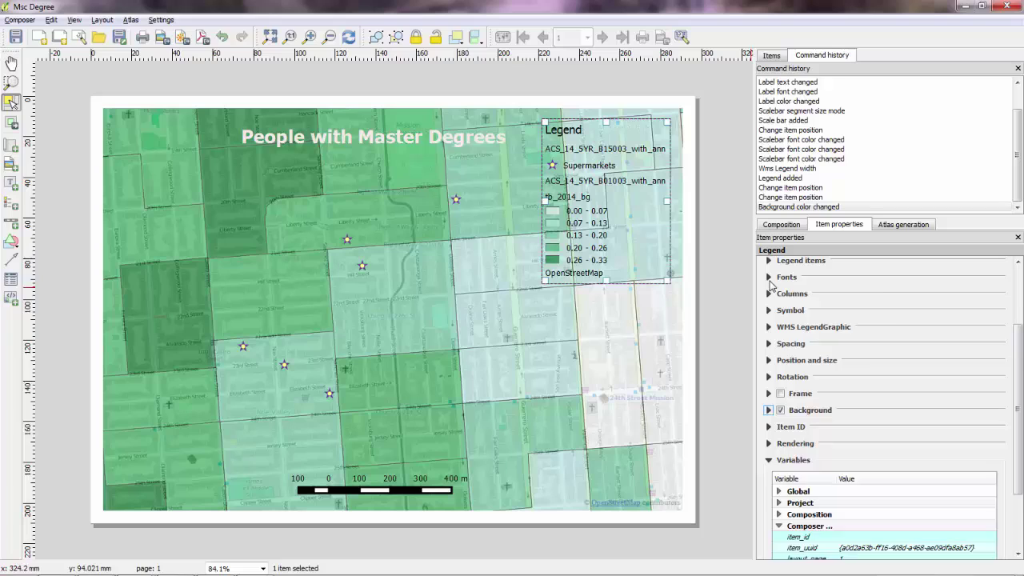
Make the legend title font bold.
click(769, 278)
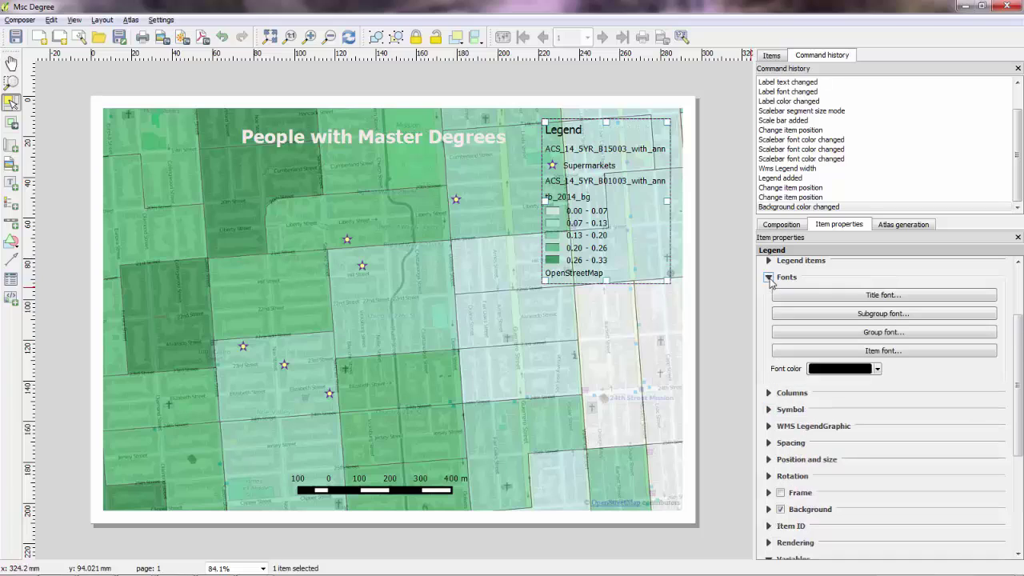
click(861, 296)
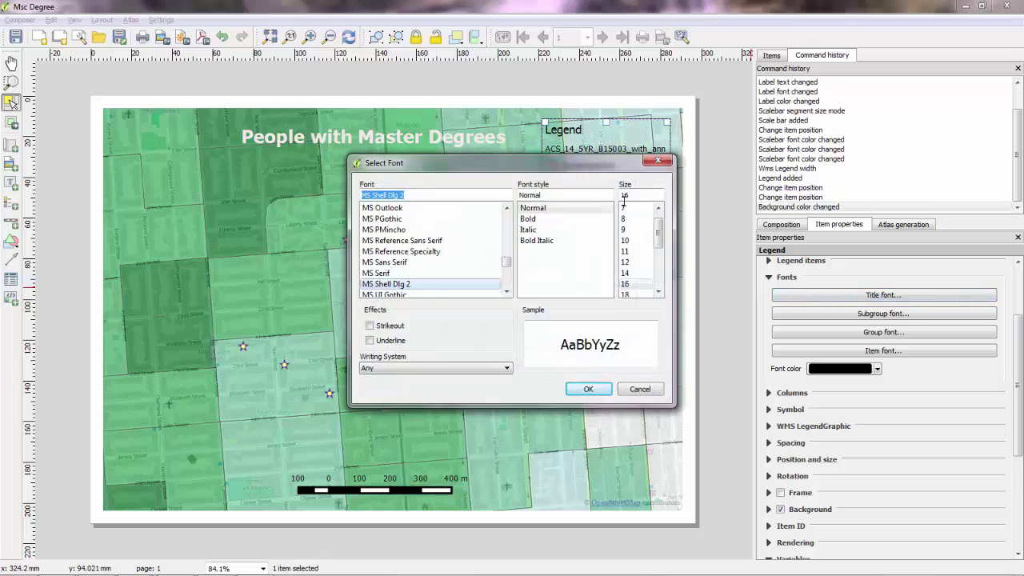
click(529, 219)
click(588, 389)
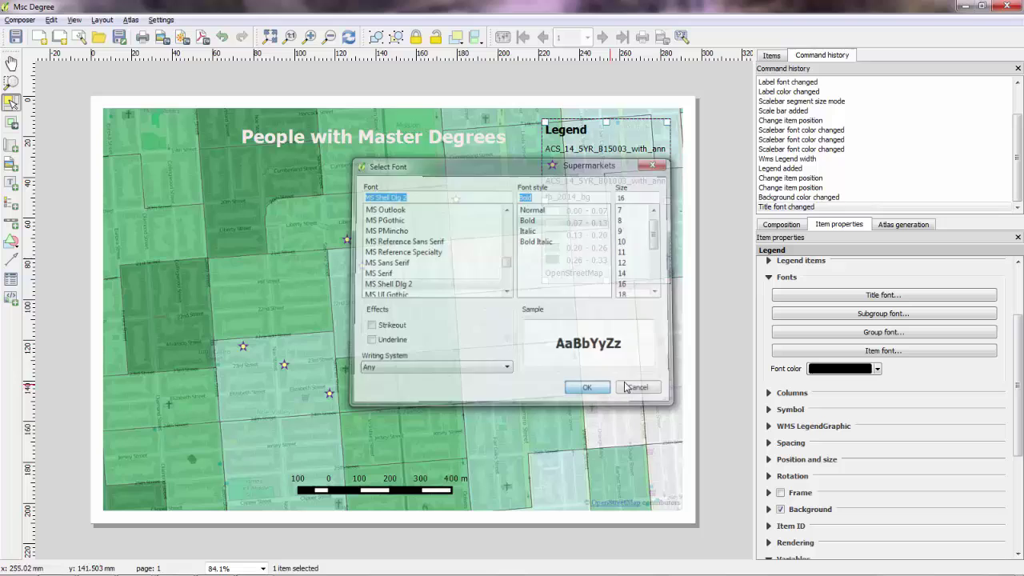
Colour the legend text dark olive (#6a6531), darkening an initial pale yellow.
click(835, 376)
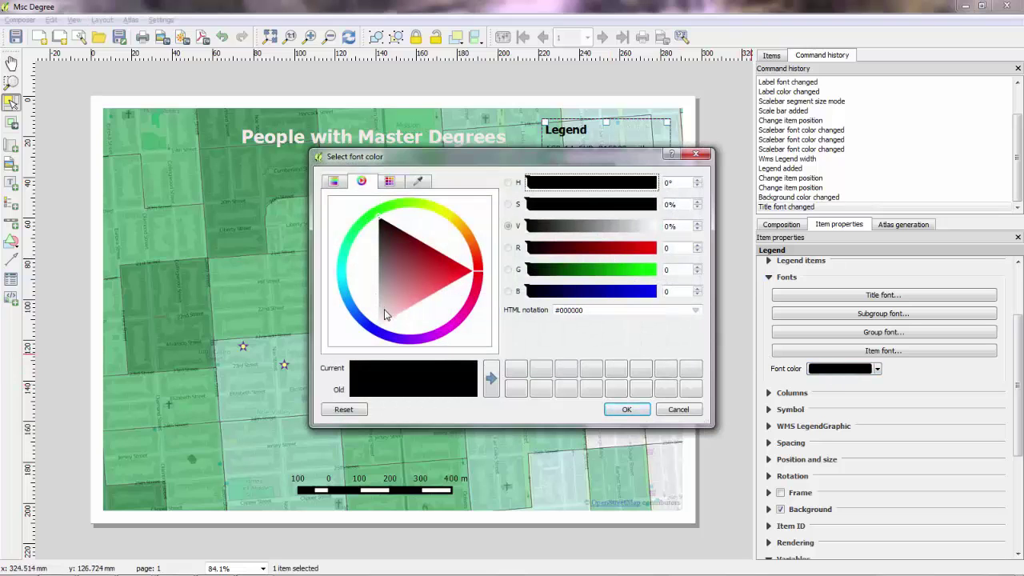
drag(384, 314, 386, 328)
drag(528, 293, 588, 293)
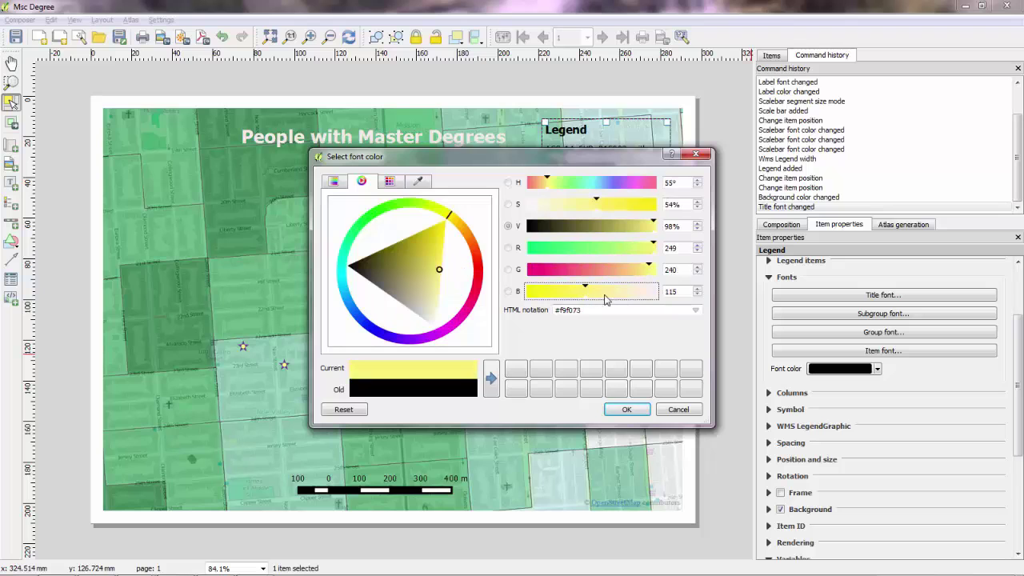
click(627, 409)
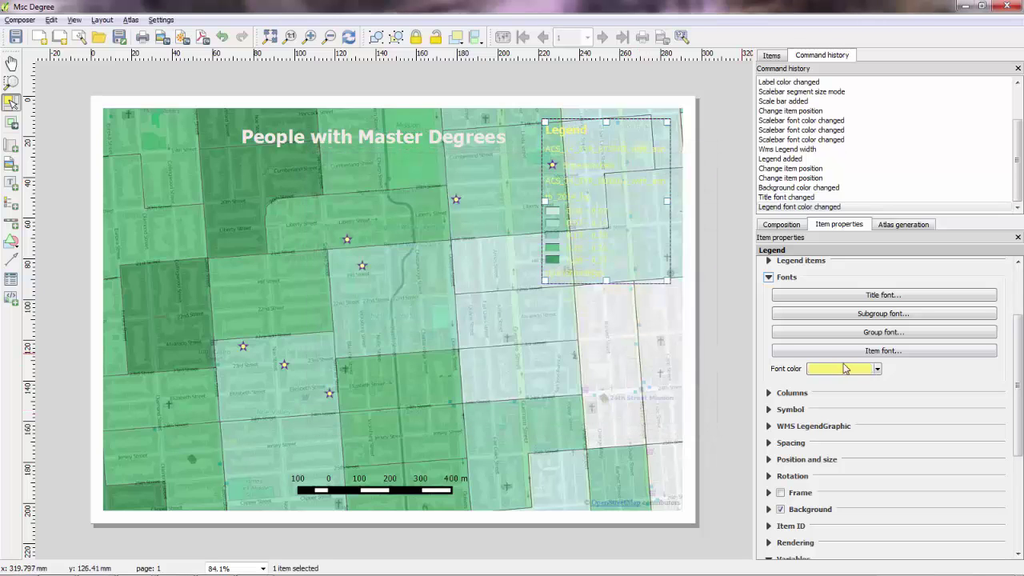
click(849, 370)
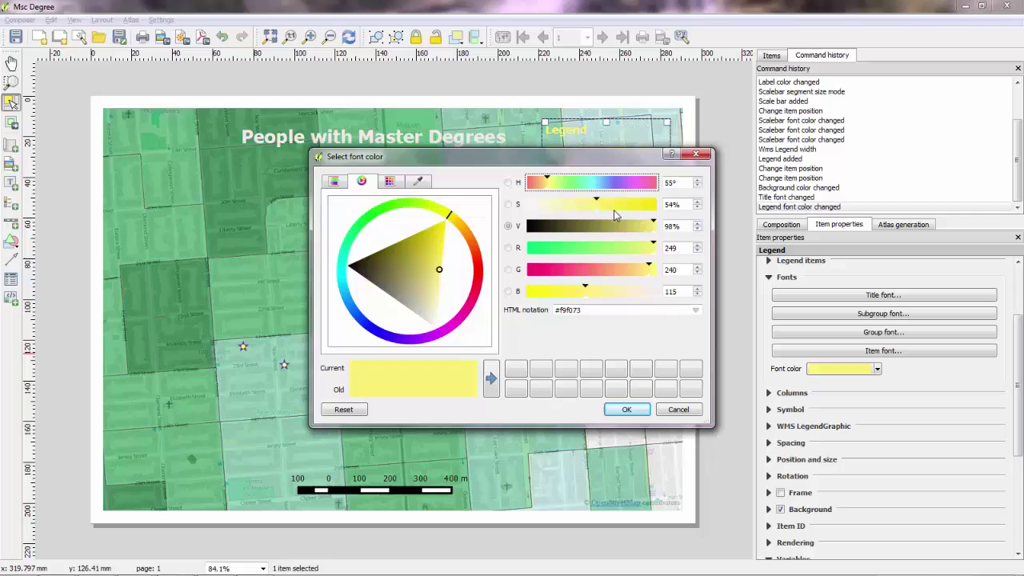
drag(596, 227, 581, 227)
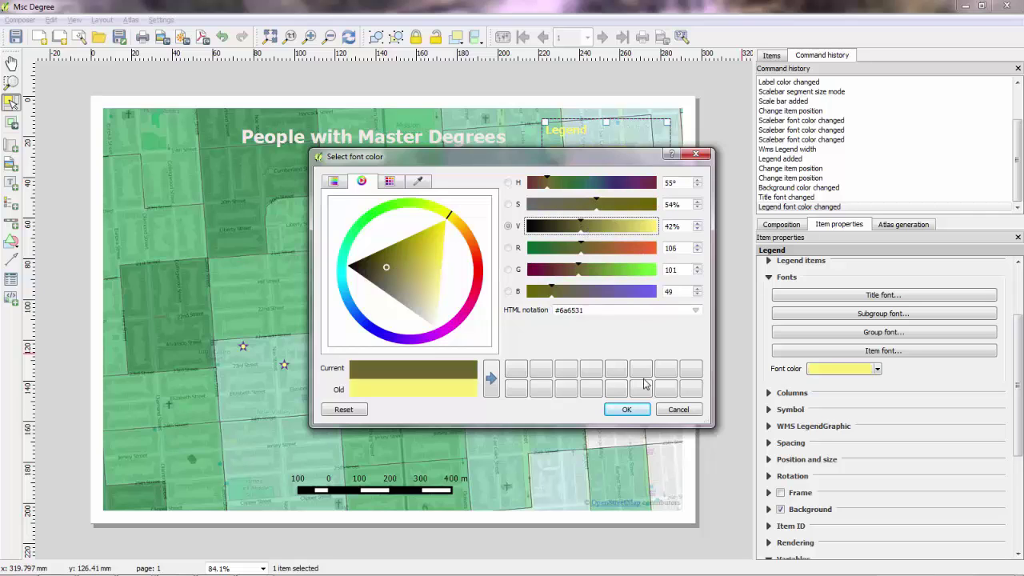
click(626, 409)
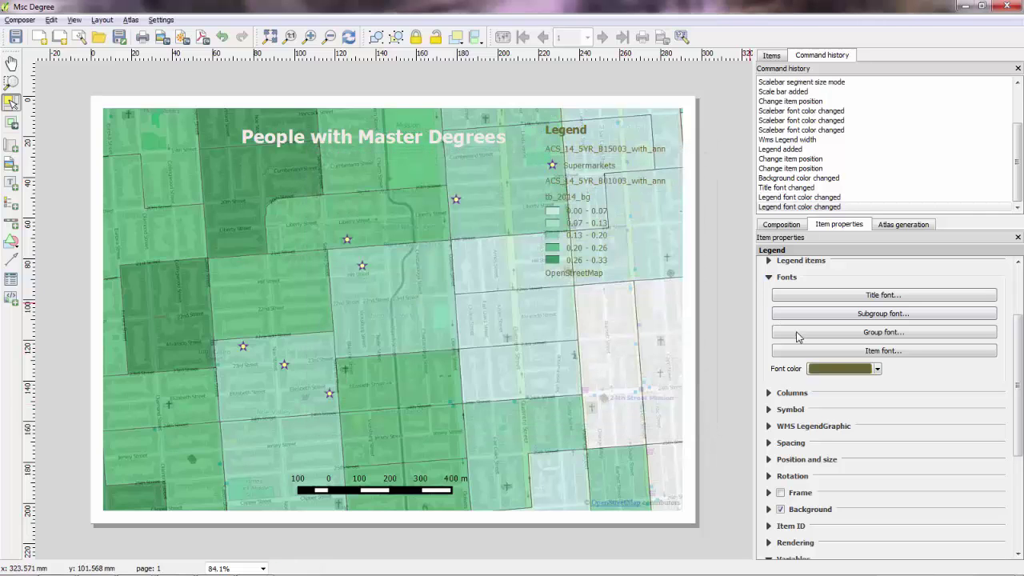
Set the legend subgroup, group and item fonts to Bold.
click(861, 315)
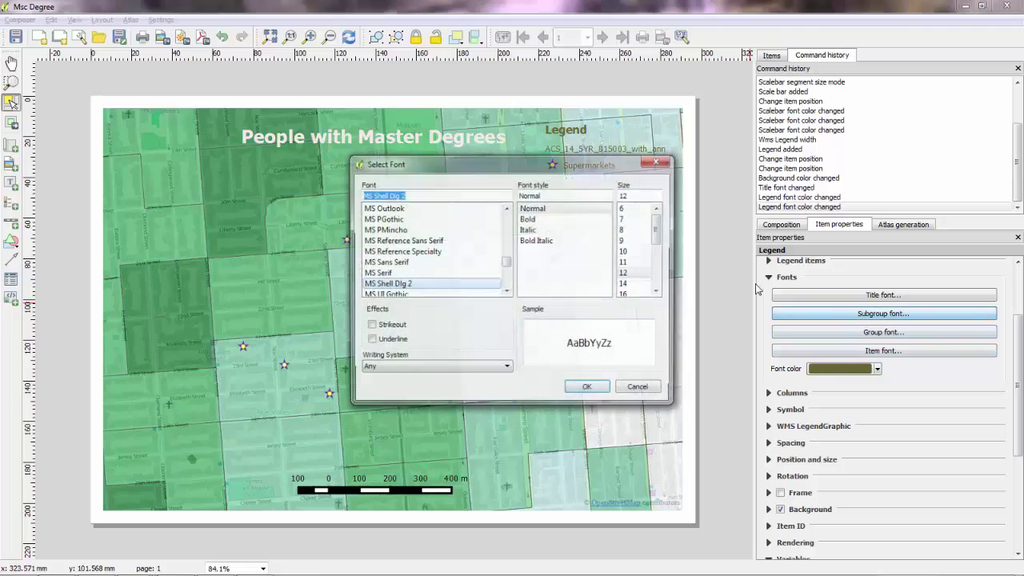
click(535, 219)
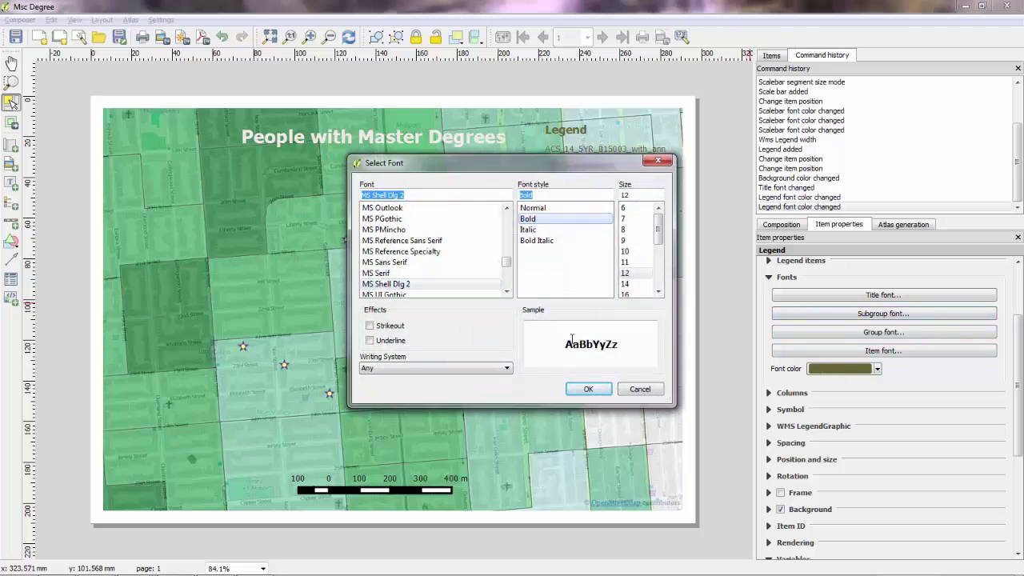
click(580, 389)
click(871, 330)
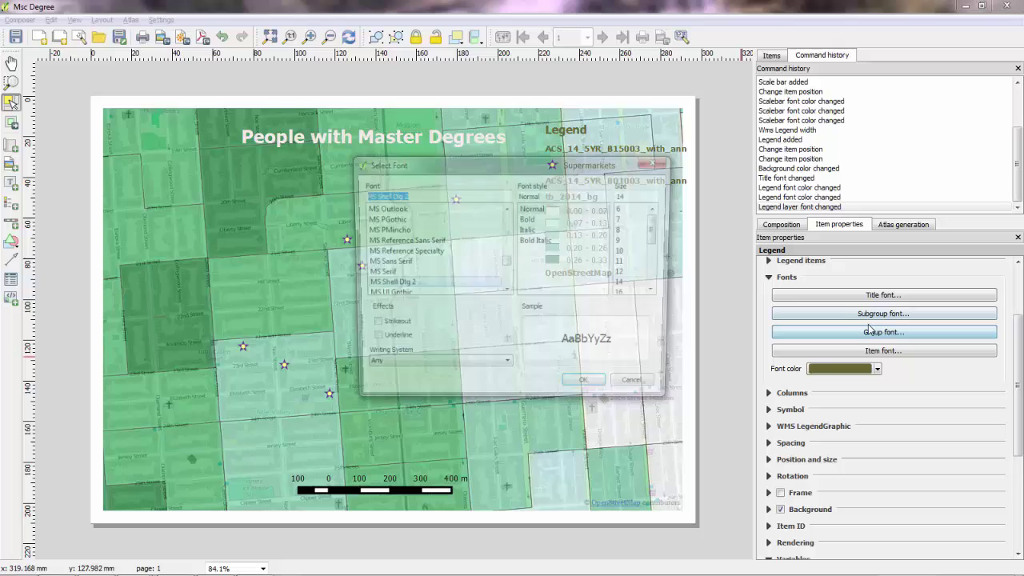
click(528, 218)
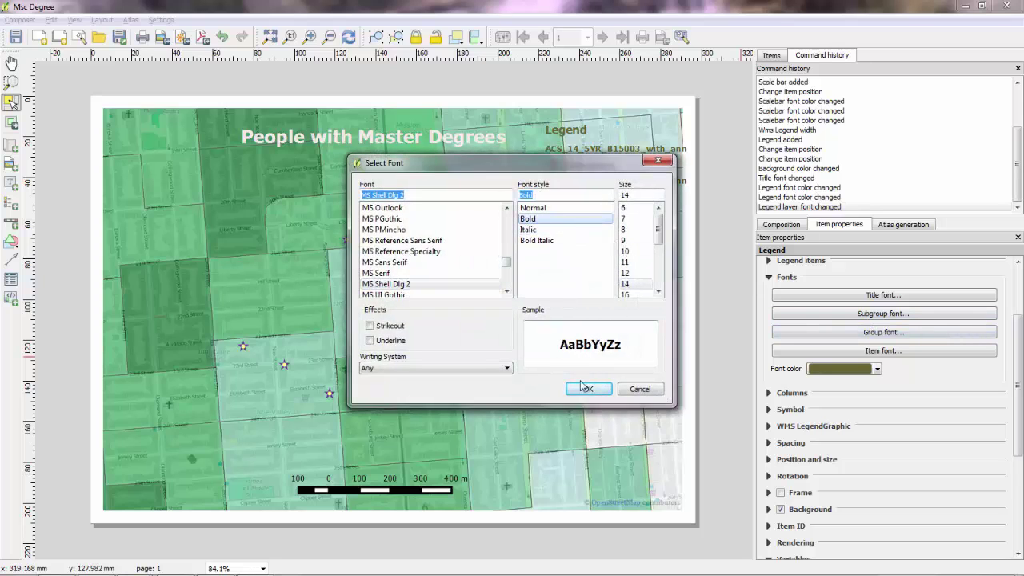
click(587, 389)
click(883, 350)
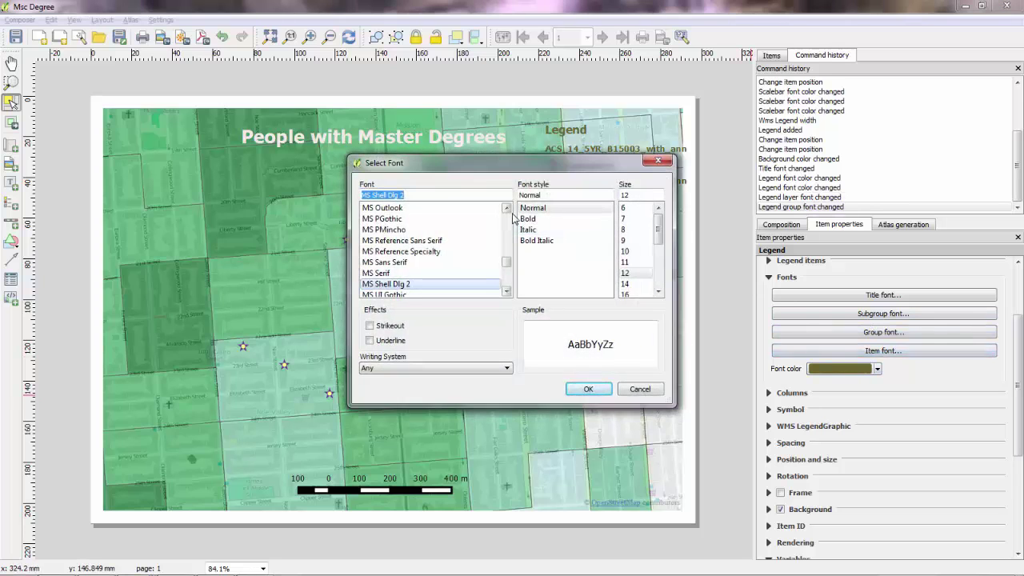
click(527, 218)
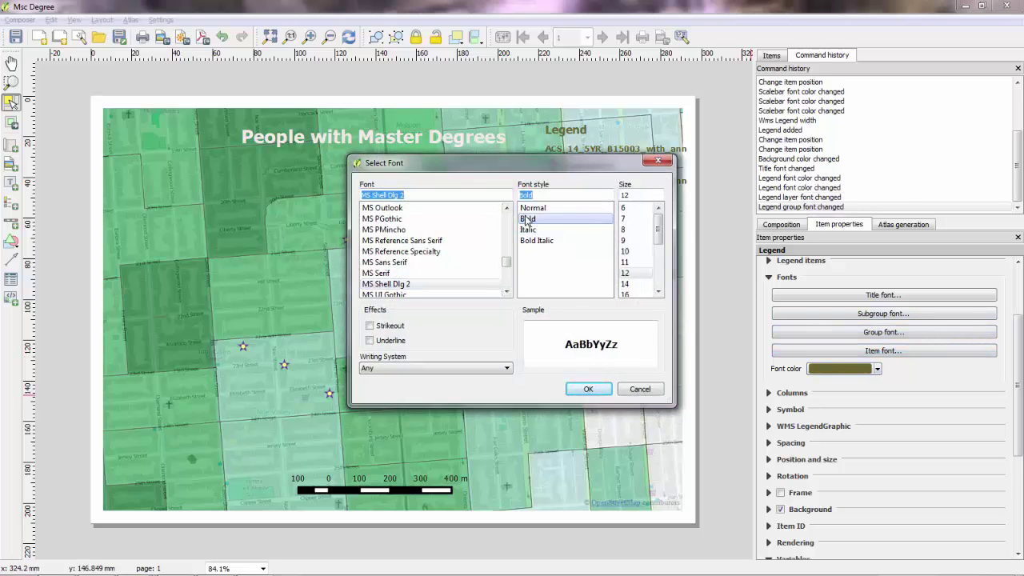
click(588, 390)
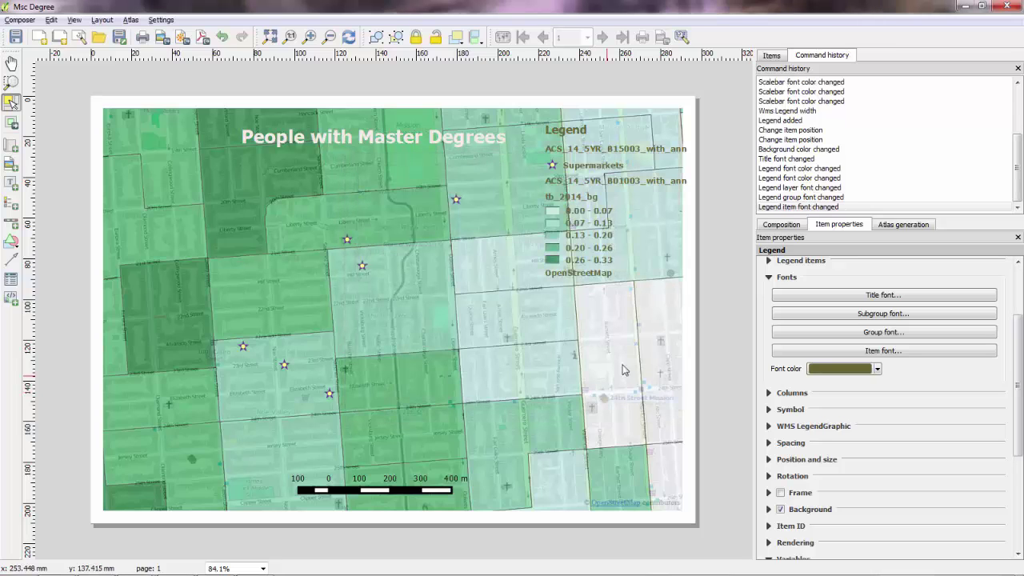
click(592, 150)
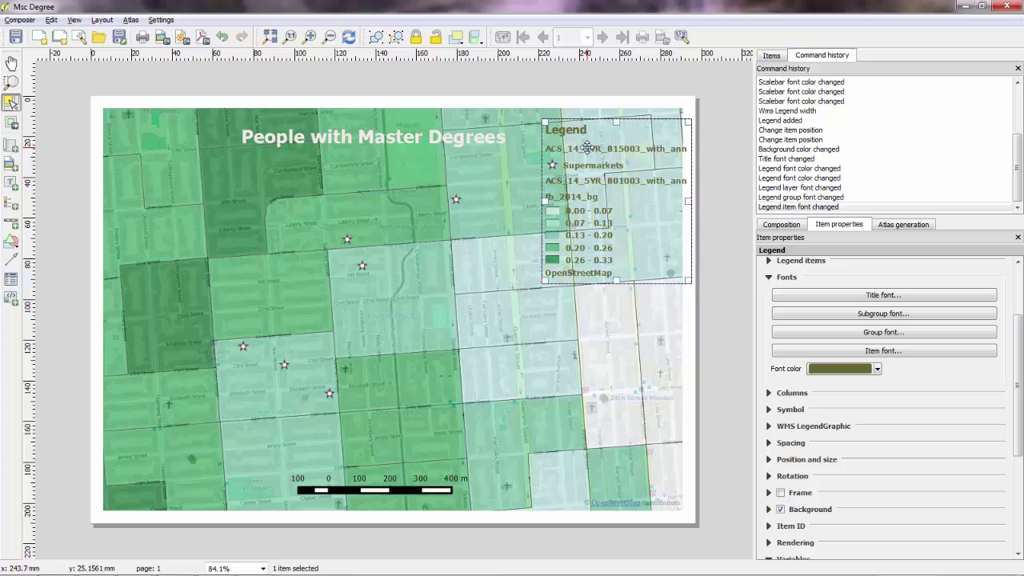
Enable Filter Legend By Map Content on the legend items, then switch to the main QGIS window.
click(770, 262)
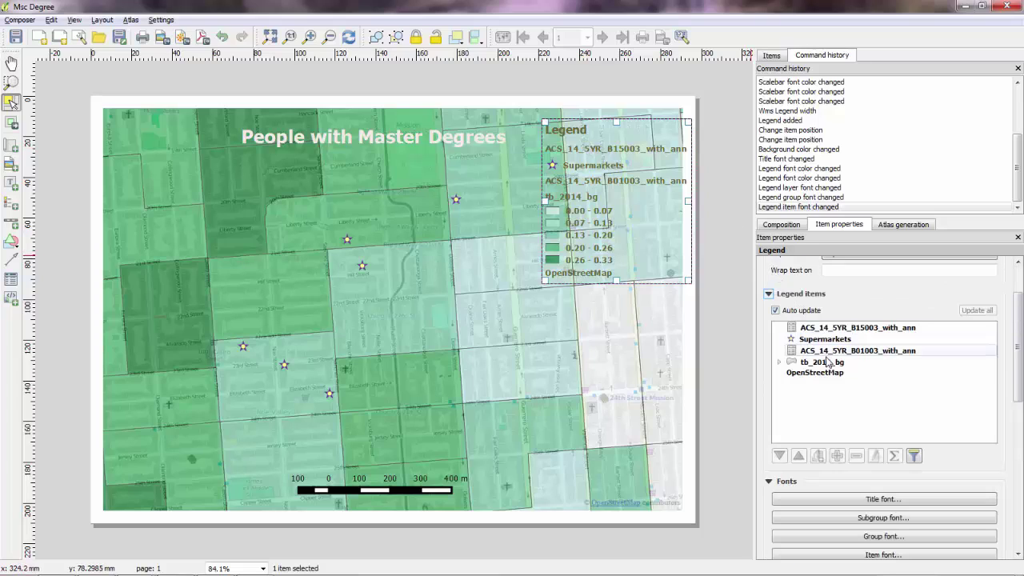
click(830, 330)
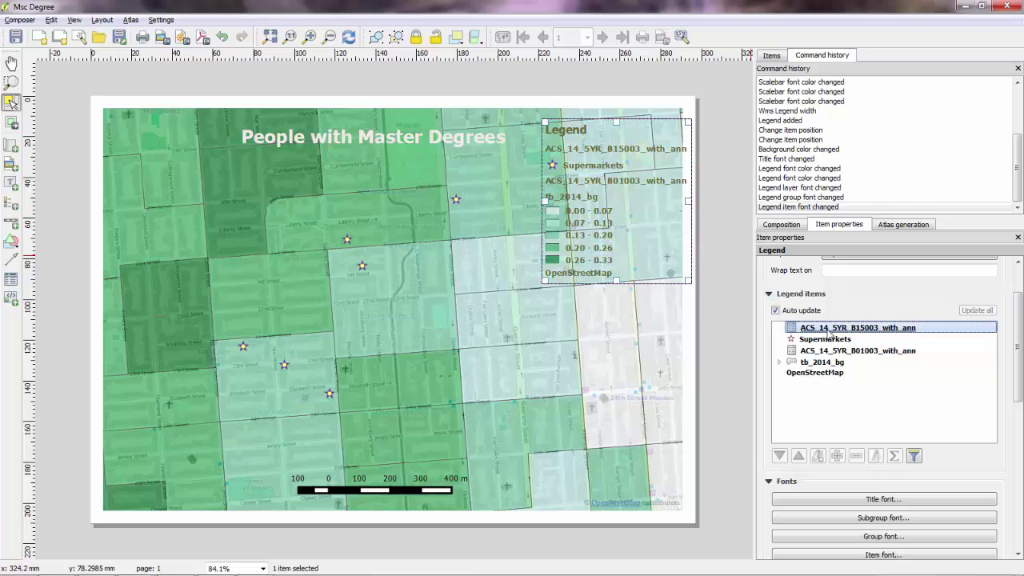
click(914, 455)
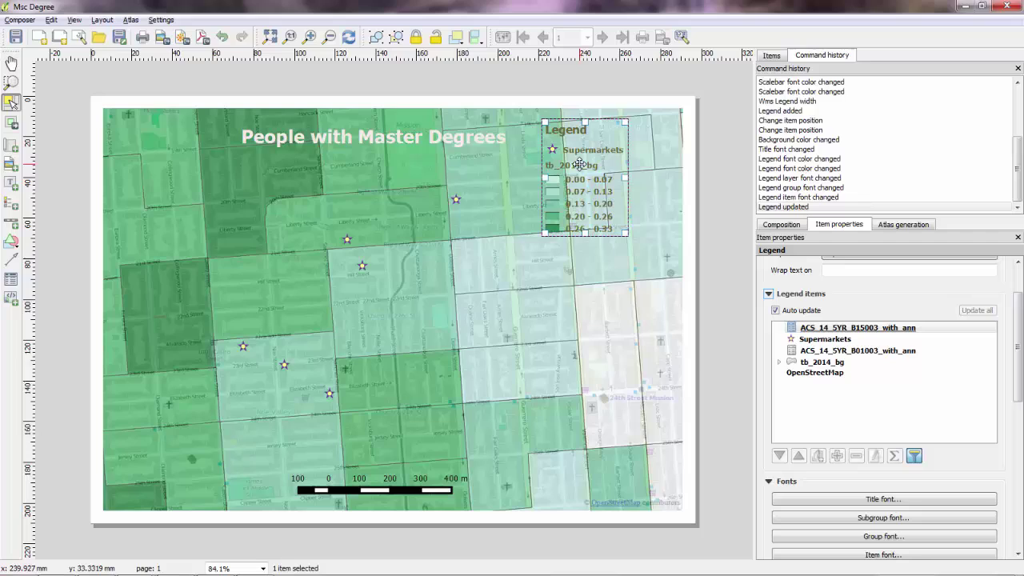
key(alt+Tab)
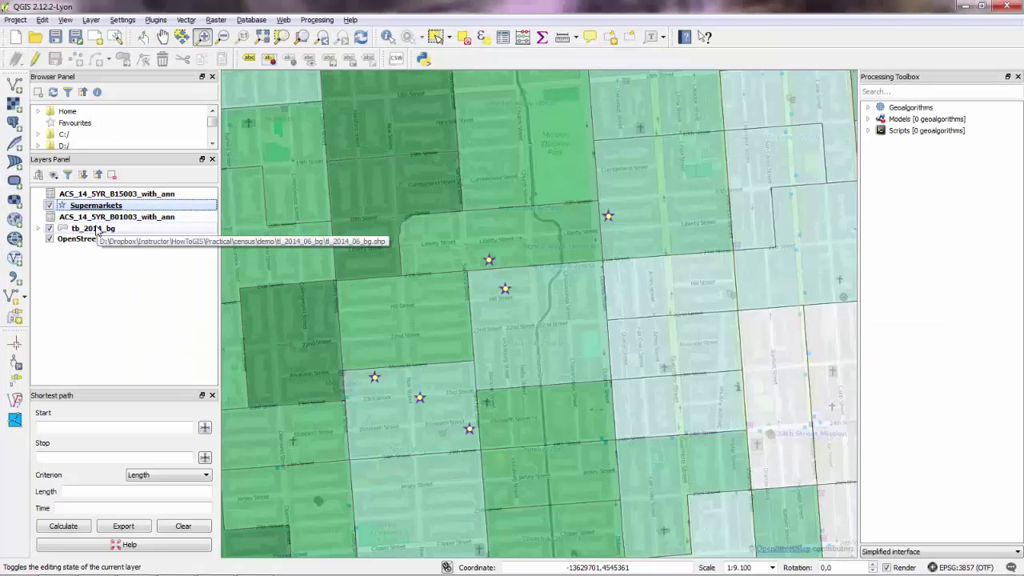
Rename the tb_2014_bg layer to 'People with a master degree (ratio)' and return to the composer.
click(96, 231)
right_click(96, 230)
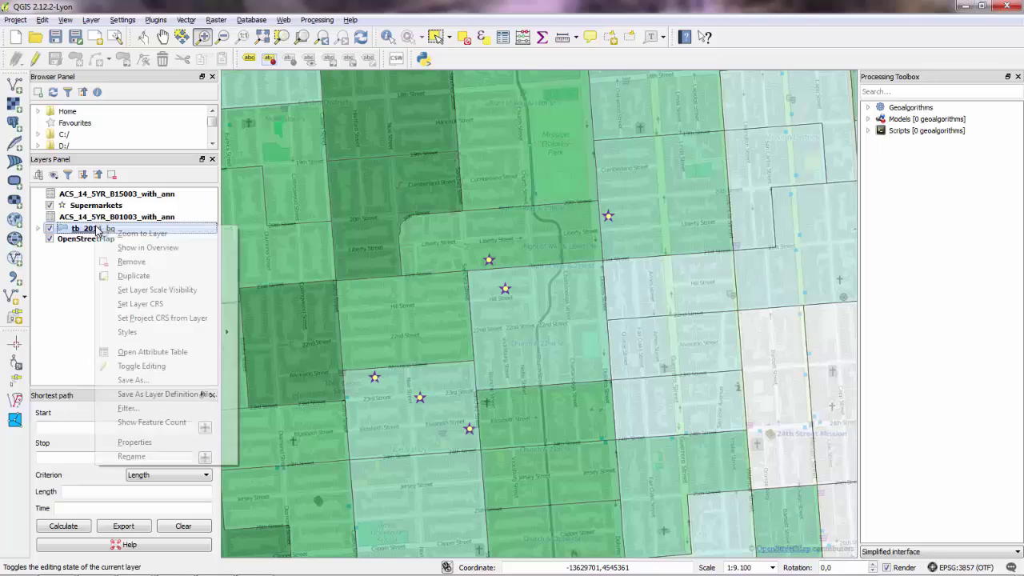
click(147, 459)
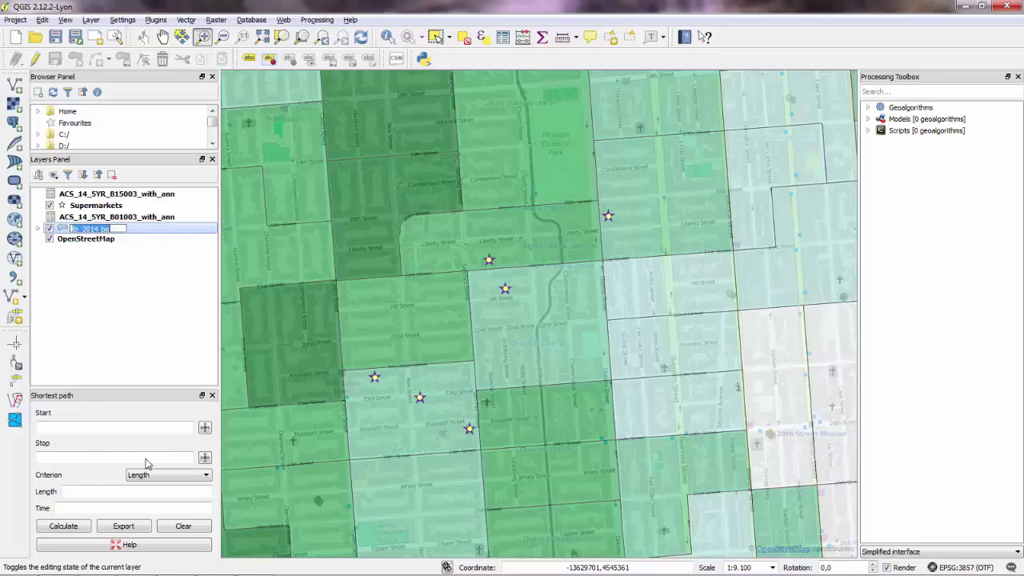
key(BackSpace)
text(People with a master degree ()
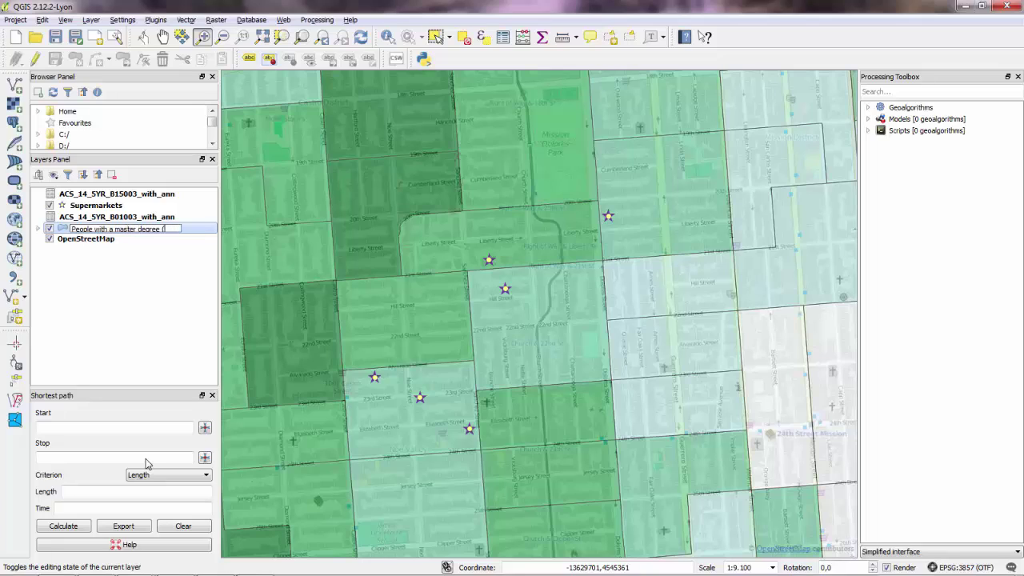
text(ratio))
key(Return)
key(alt+Tab)
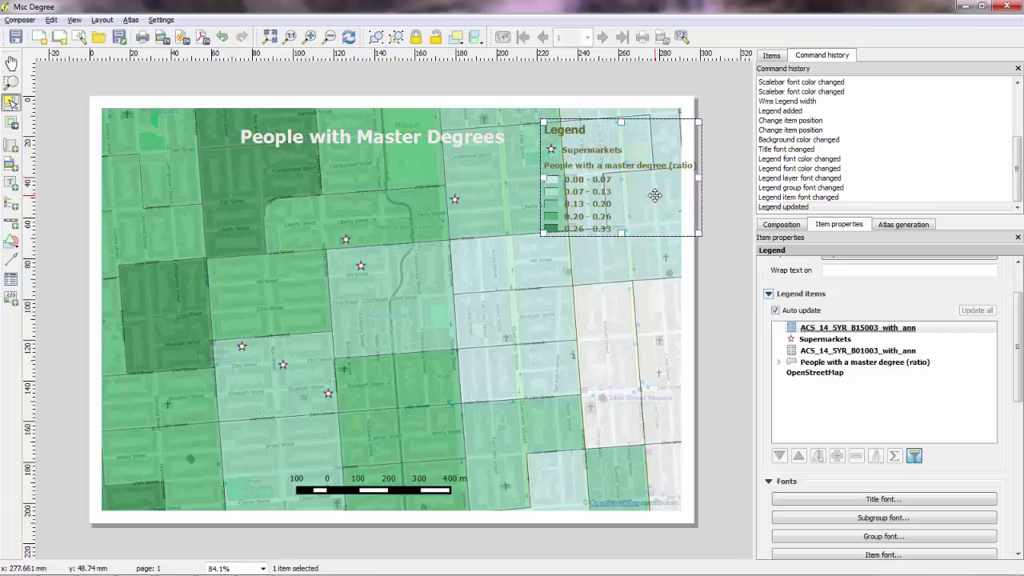
Nudge the legend down-left and pan the map content within its frame.
drag(654, 195, 625, 227)
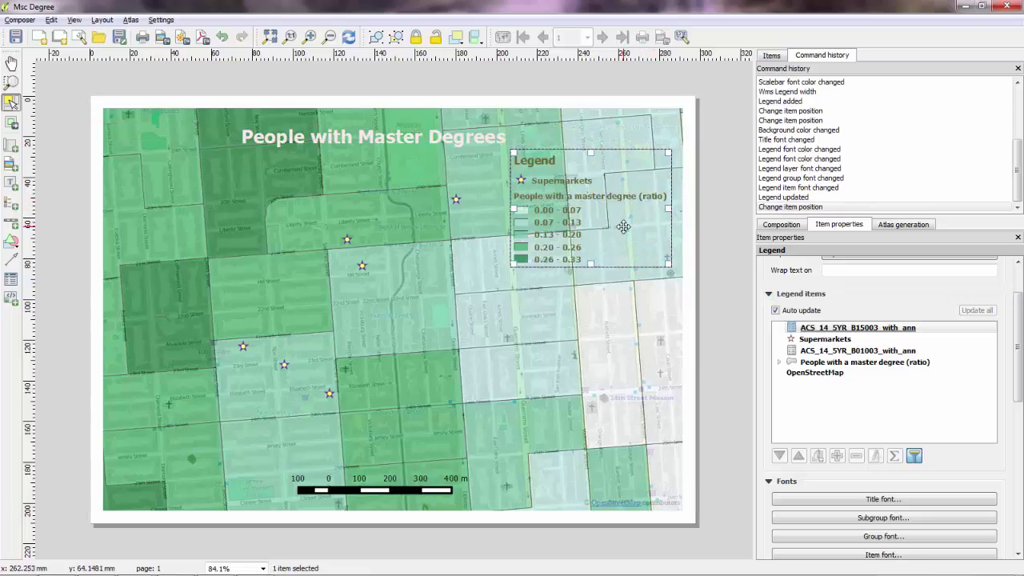
click(717, 357)
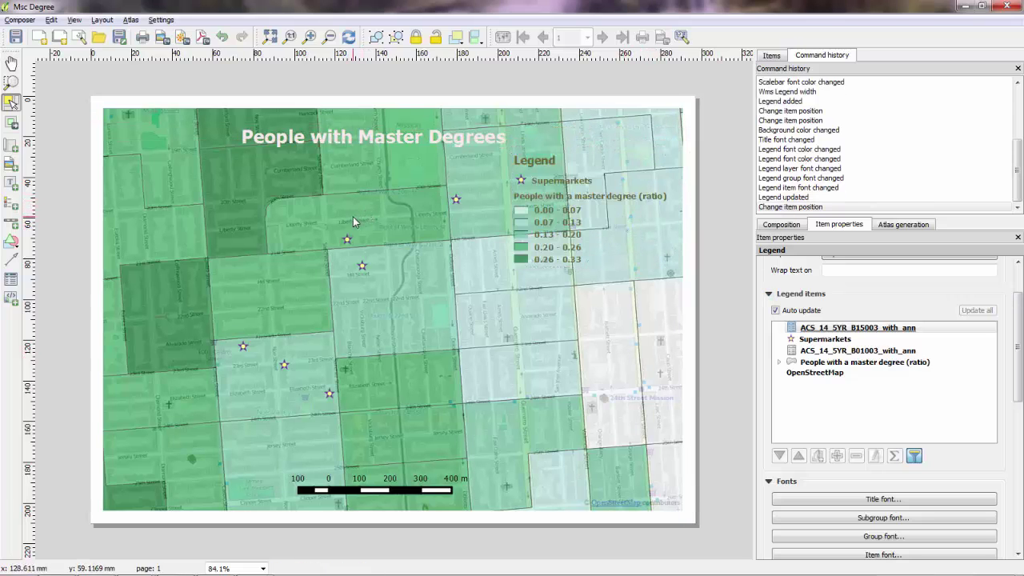
click(11, 123)
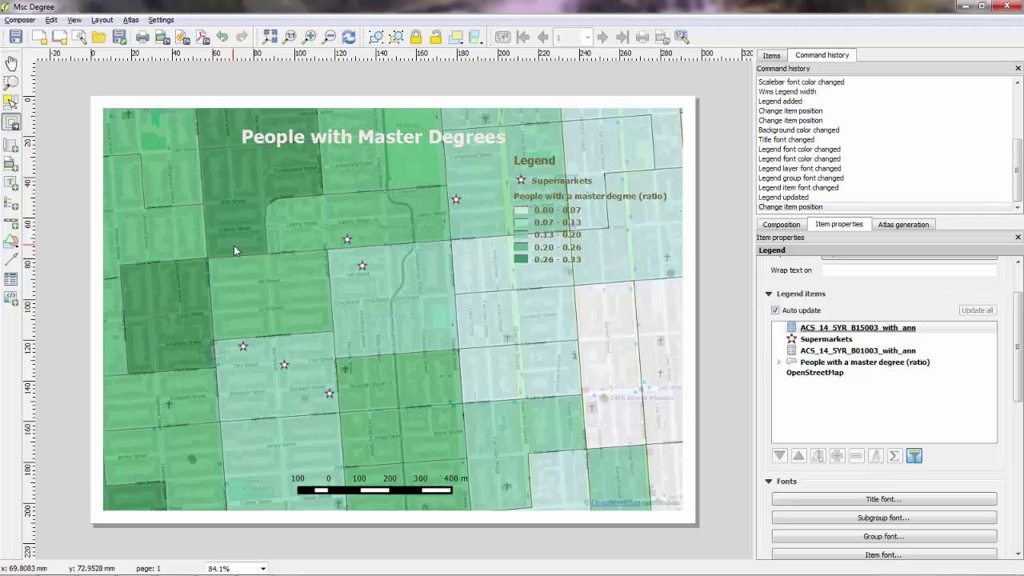
drag(233, 244, 402, 292)
drag(434, 322, 331, 314)
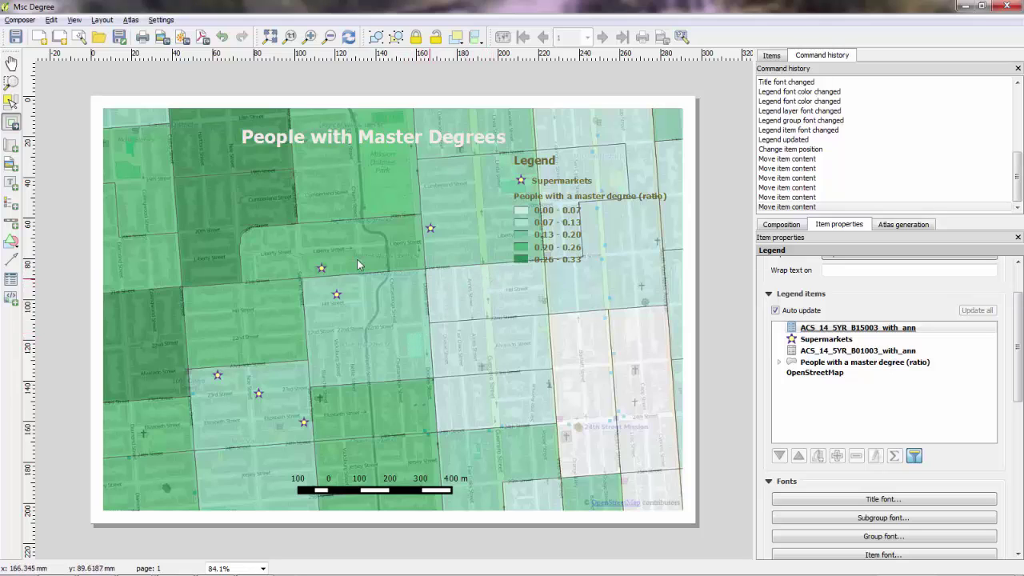
Move the legend back up and to the right.
click(12, 102)
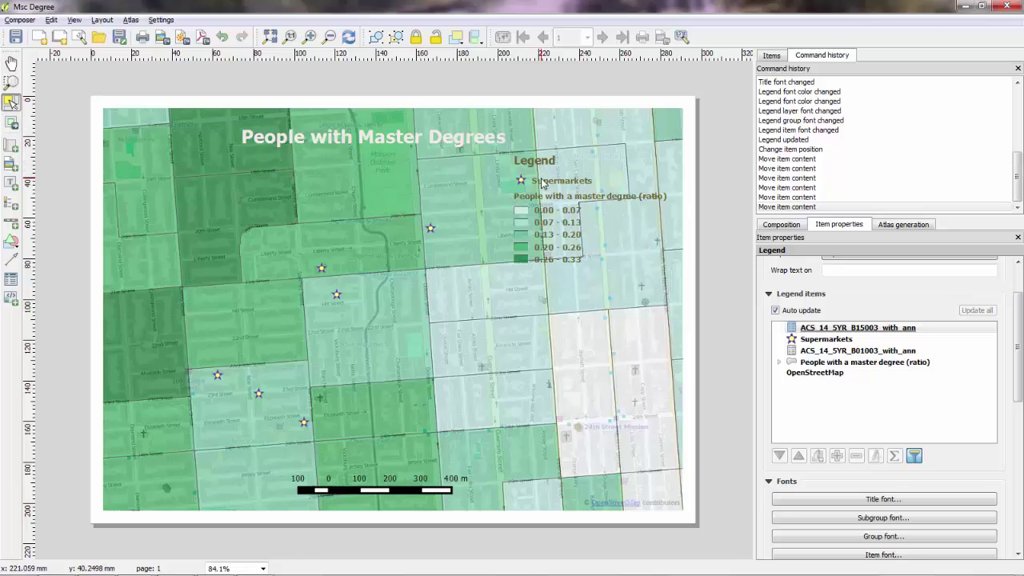
mouse_move(576, 190)
mouse_down()
mouse_move(606, 181)
mouse_move(598, 206)
mouse_move(573, 206)
mouse_up()
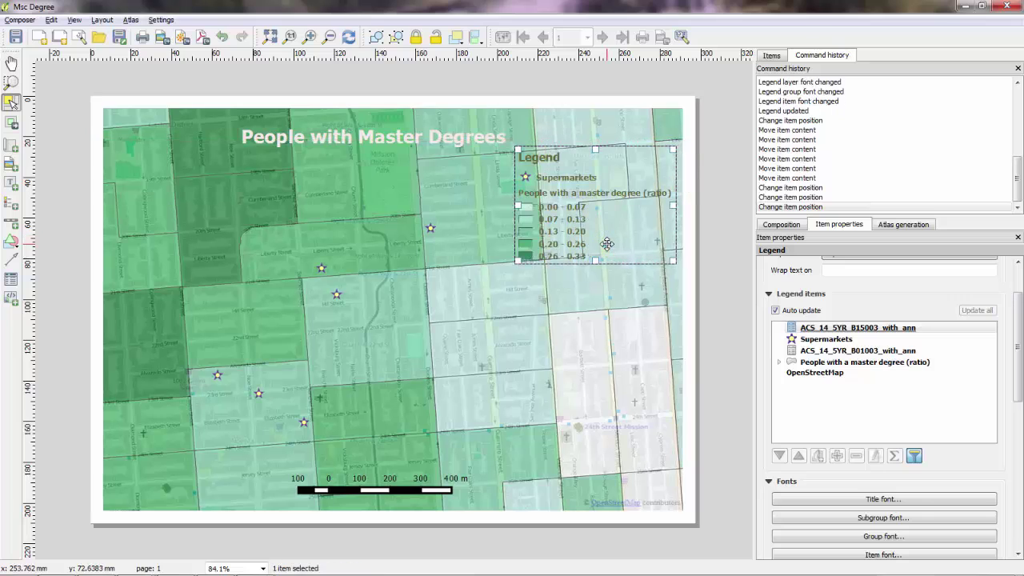
click(560, 320)
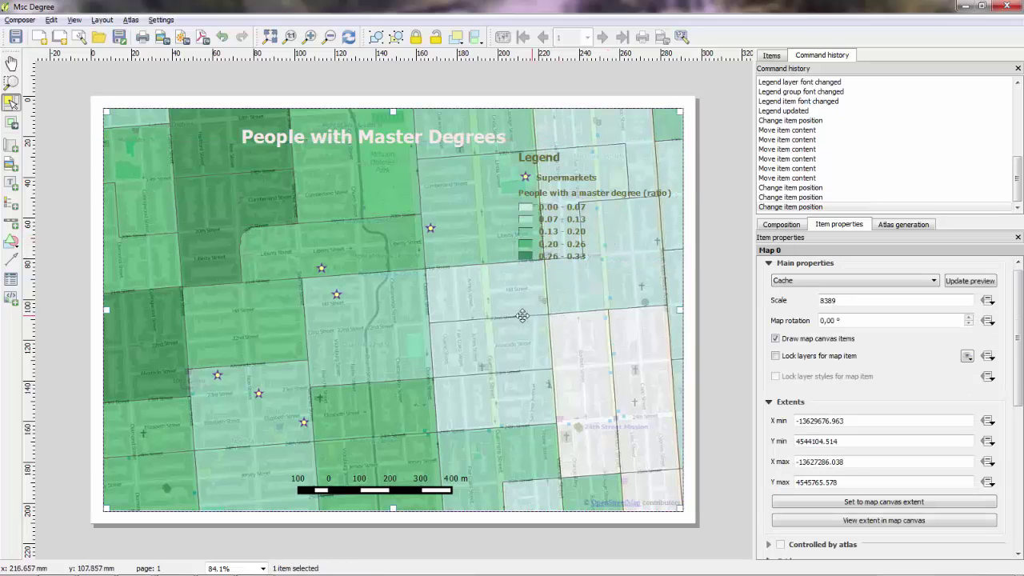
Set the map scale to 8000 and bring up the earlier Map 3.pdf for comparison.
click(852, 301)
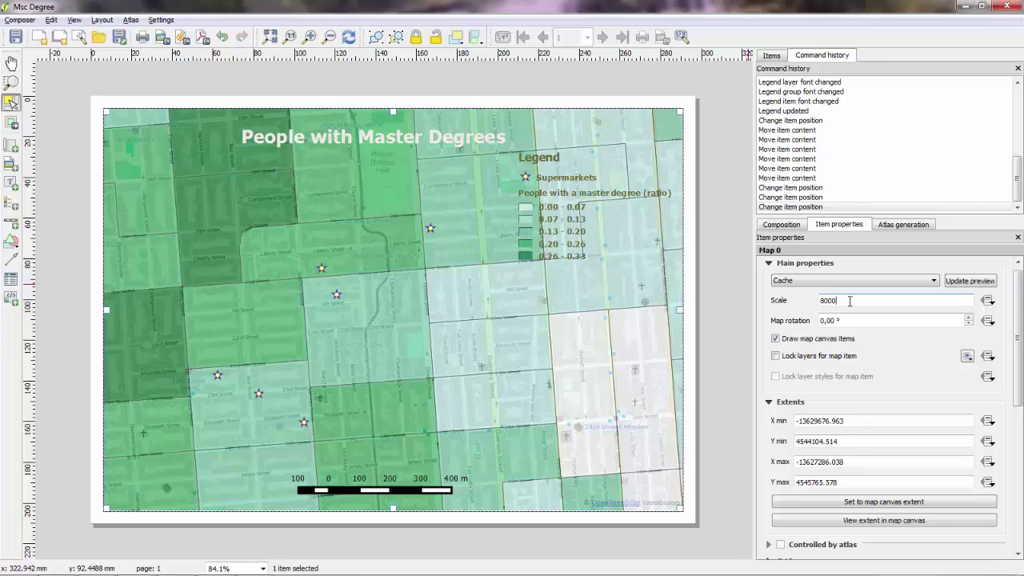
key(Return)
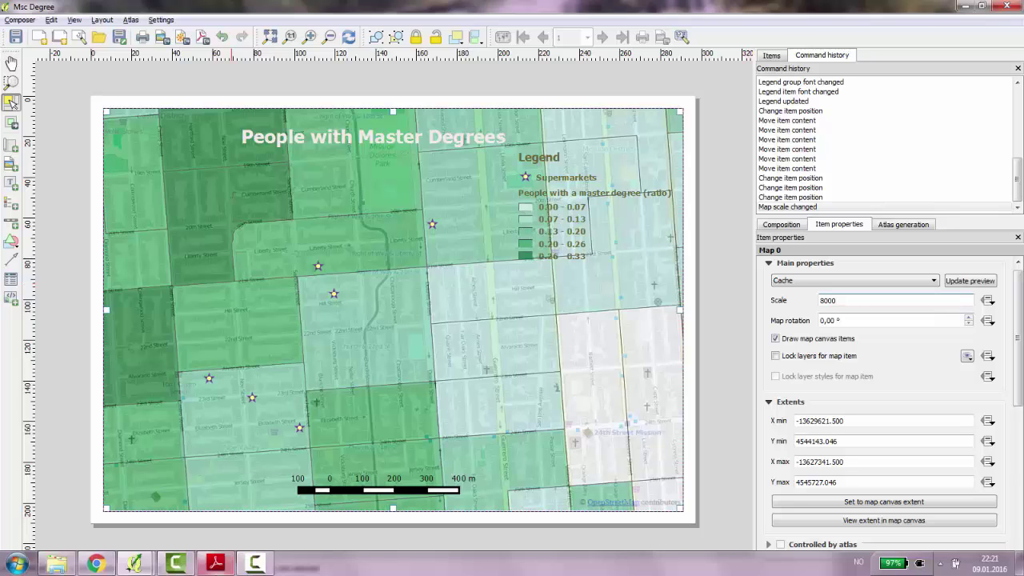
click(215, 563)
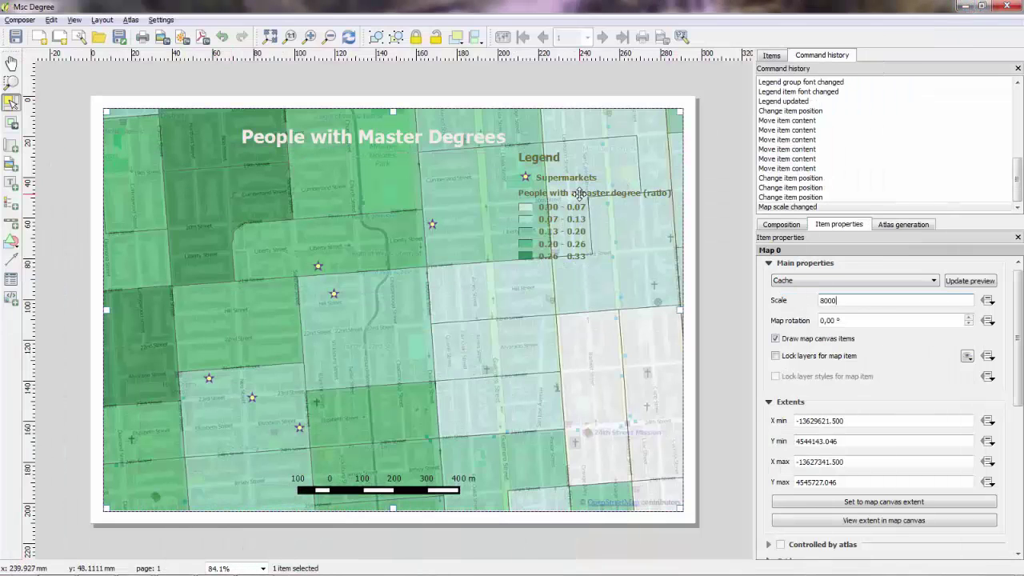
Return the legend to the map's top right and shift the scale bar slightly right.
drag(578, 193, 185, 207)
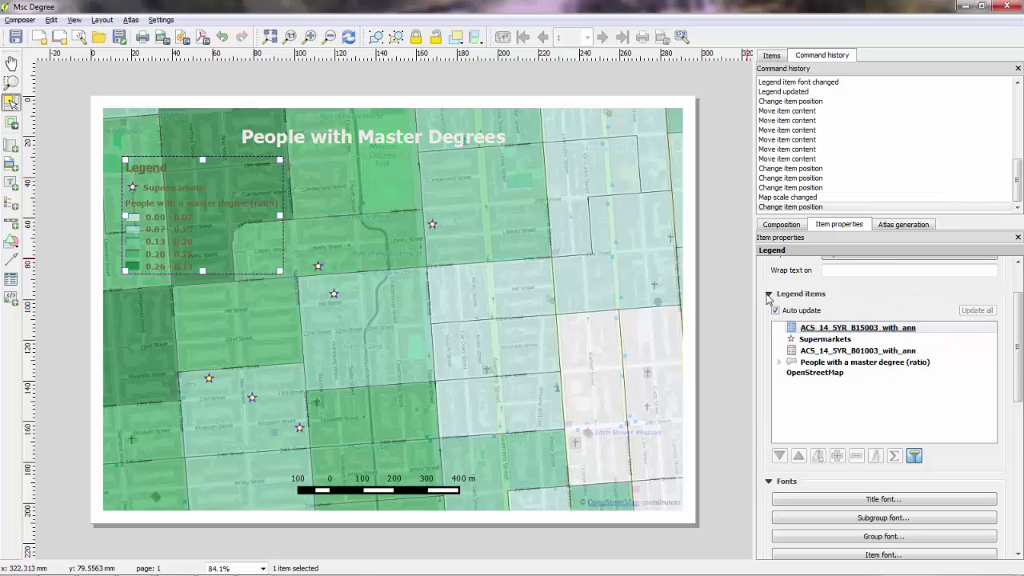
click(769, 294)
click(839, 404)
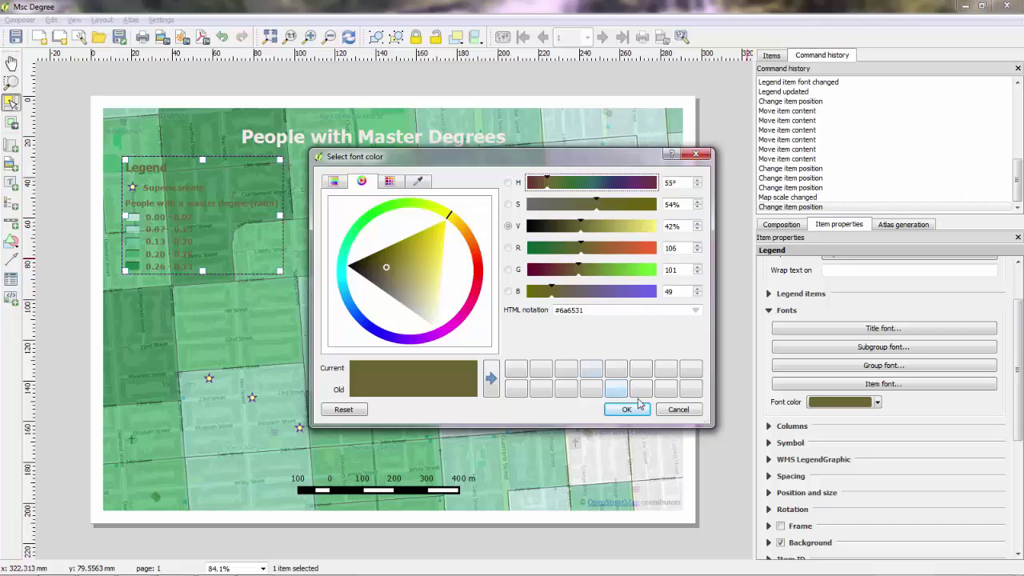
click(678, 409)
drag(266, 179, 601, 185)
drag(380, 490, 400, 490)
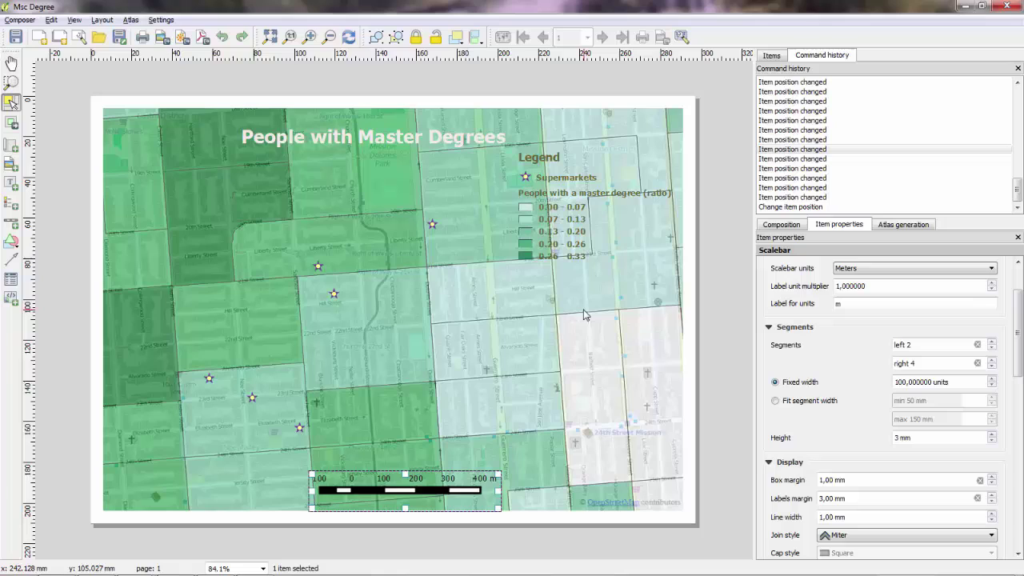
Export the composition as a PDF named Map 4.pdf.
click(202, 37)
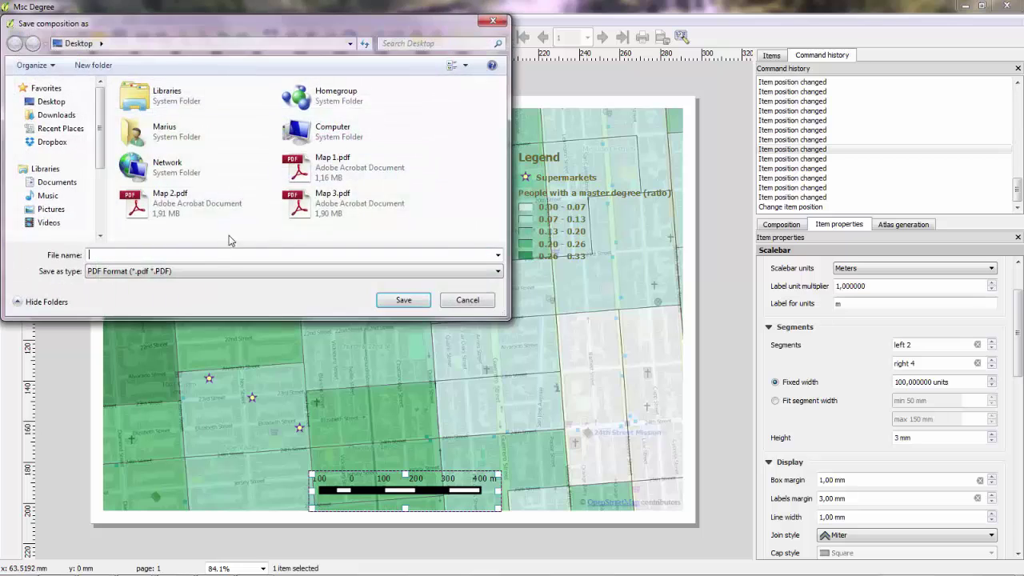
text(Map 4.pdf)
key(Return)
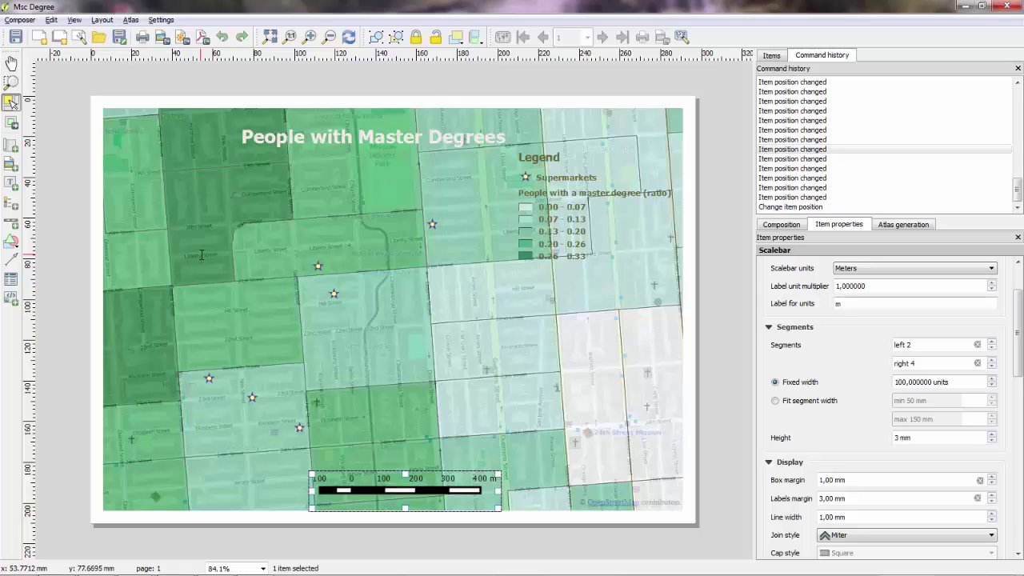
Show the desktop and open Map 4.pdf in Adobe Reader.
key(super+d)
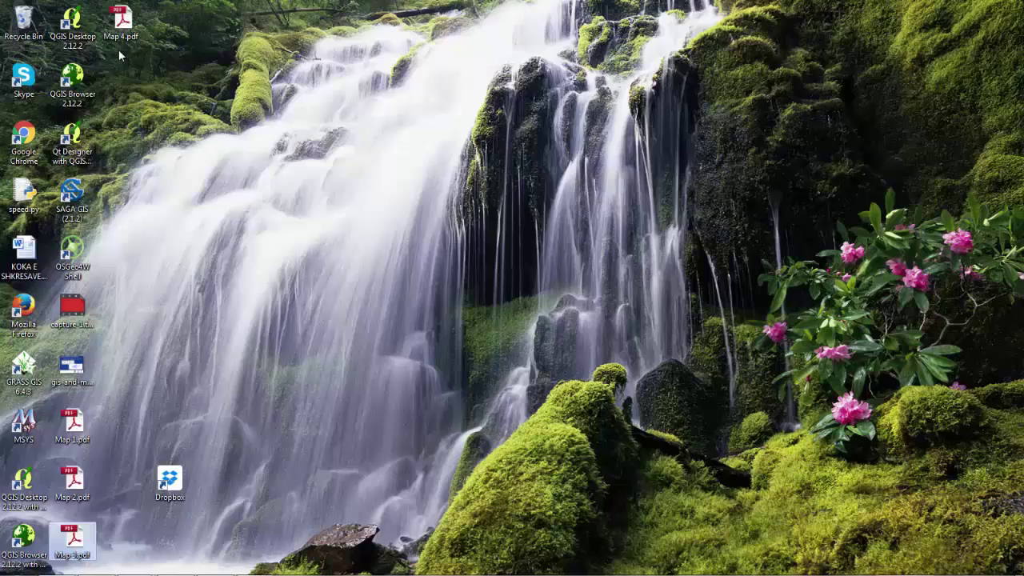
double_click(127, 26)
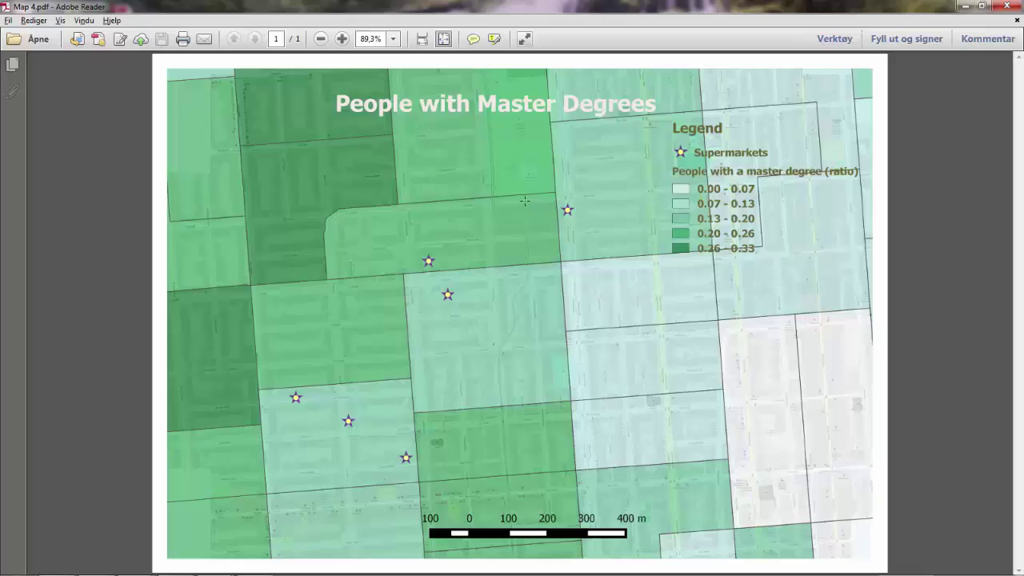